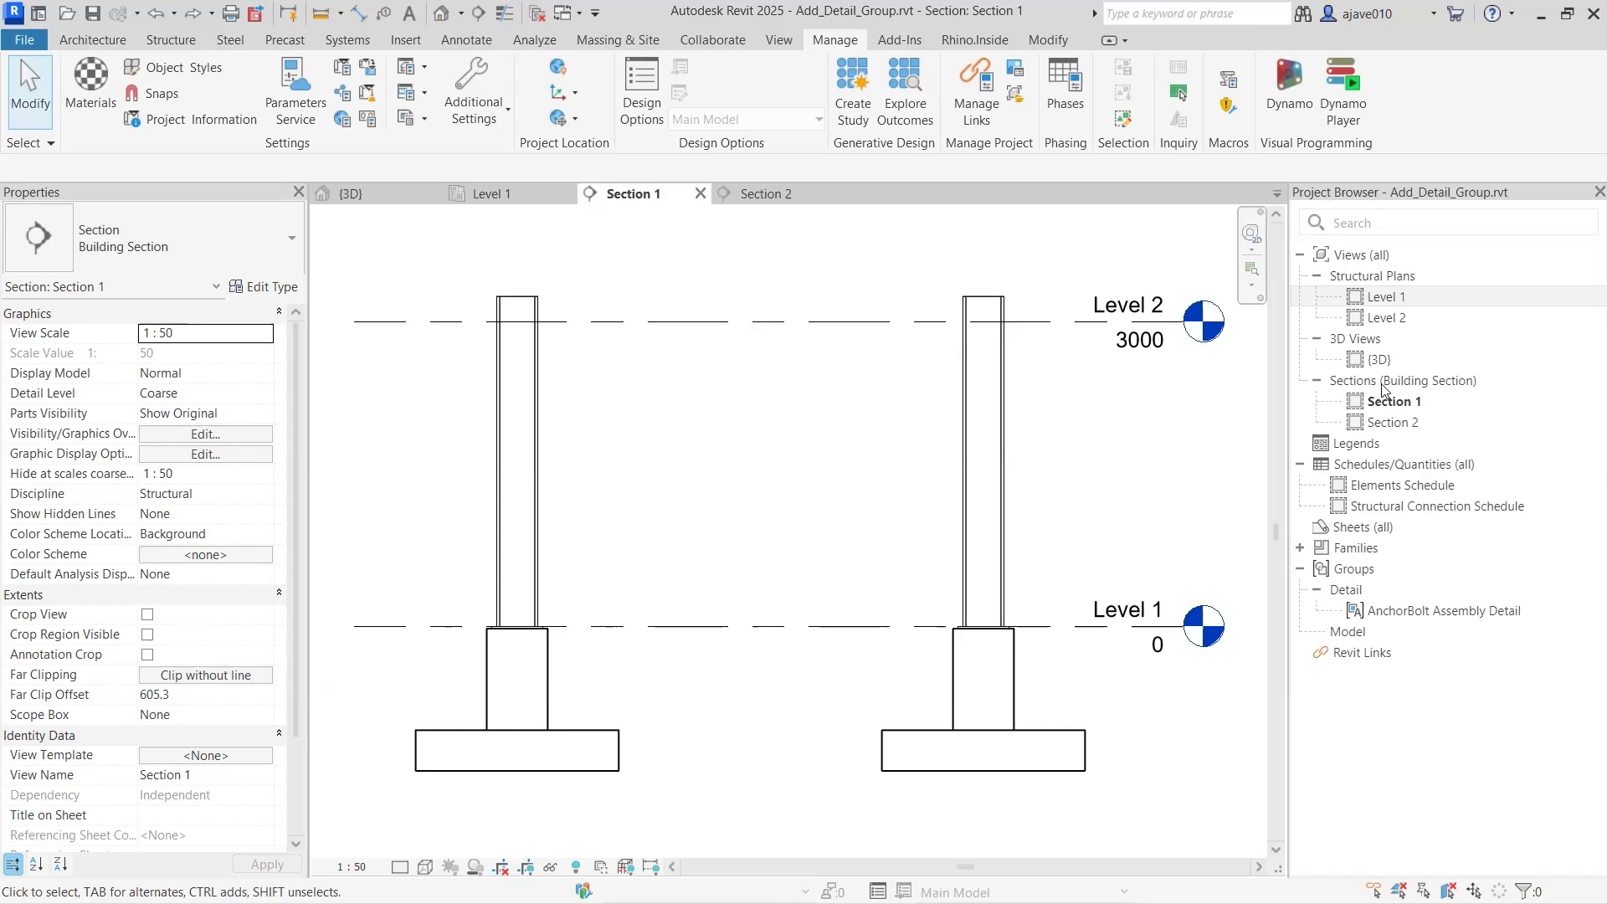
- Place the AnchorBolt Assembly Detail group at the left column's base plate midpoint in Section 1
left_click(1360, 610)
left_click_drag(613, 676, 622, 669)
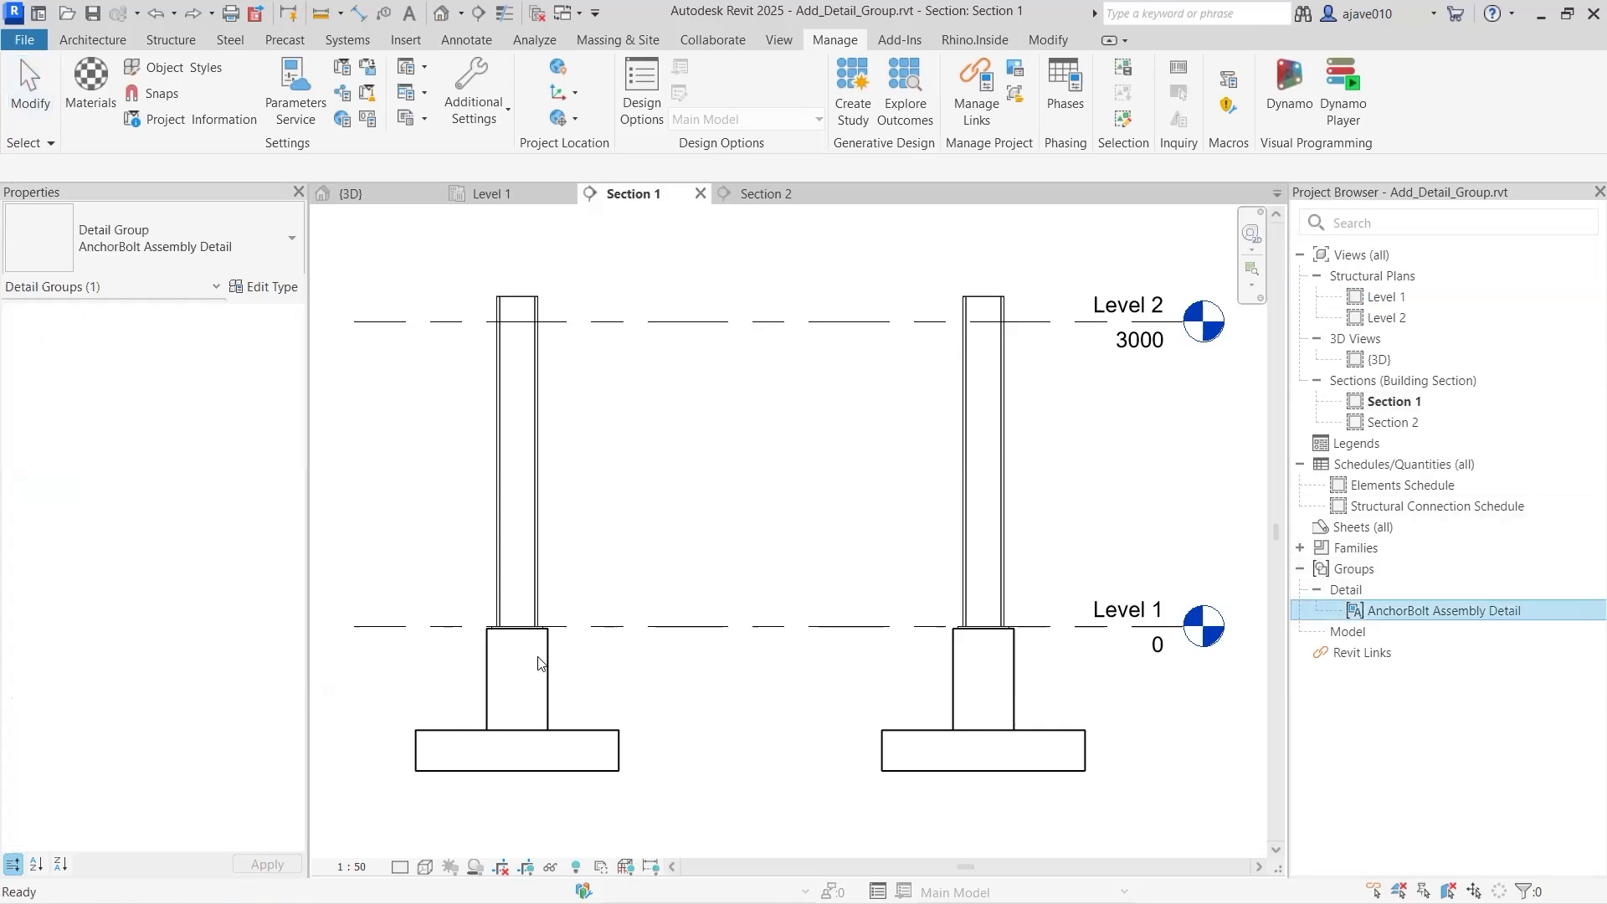
scroll(519, 629, "up", 5)
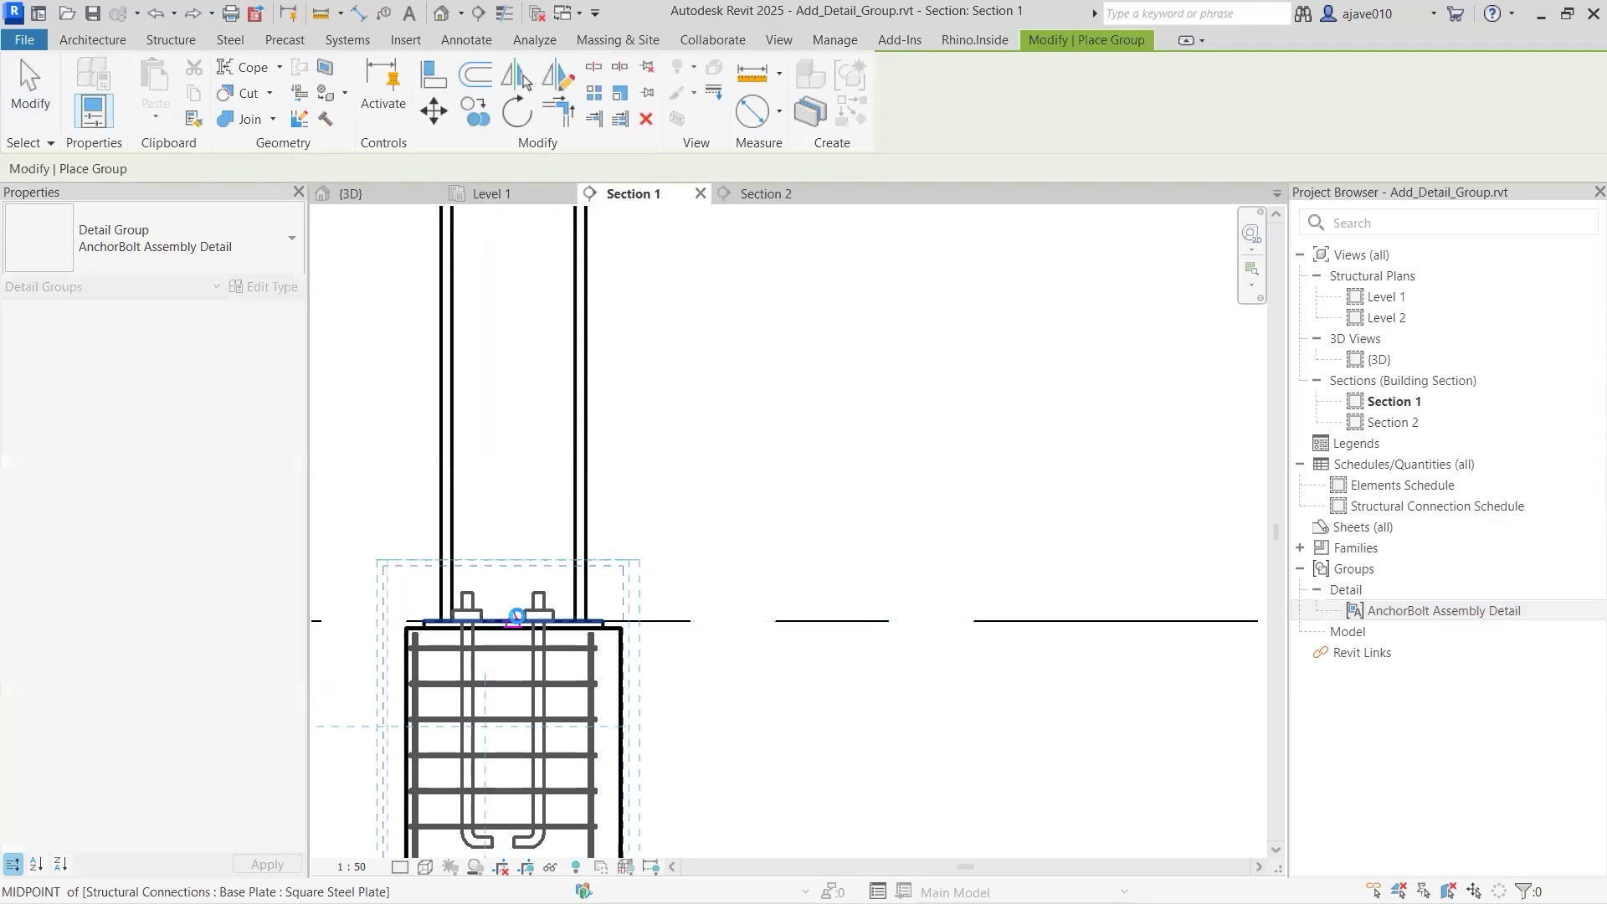
left_click(528, 621)
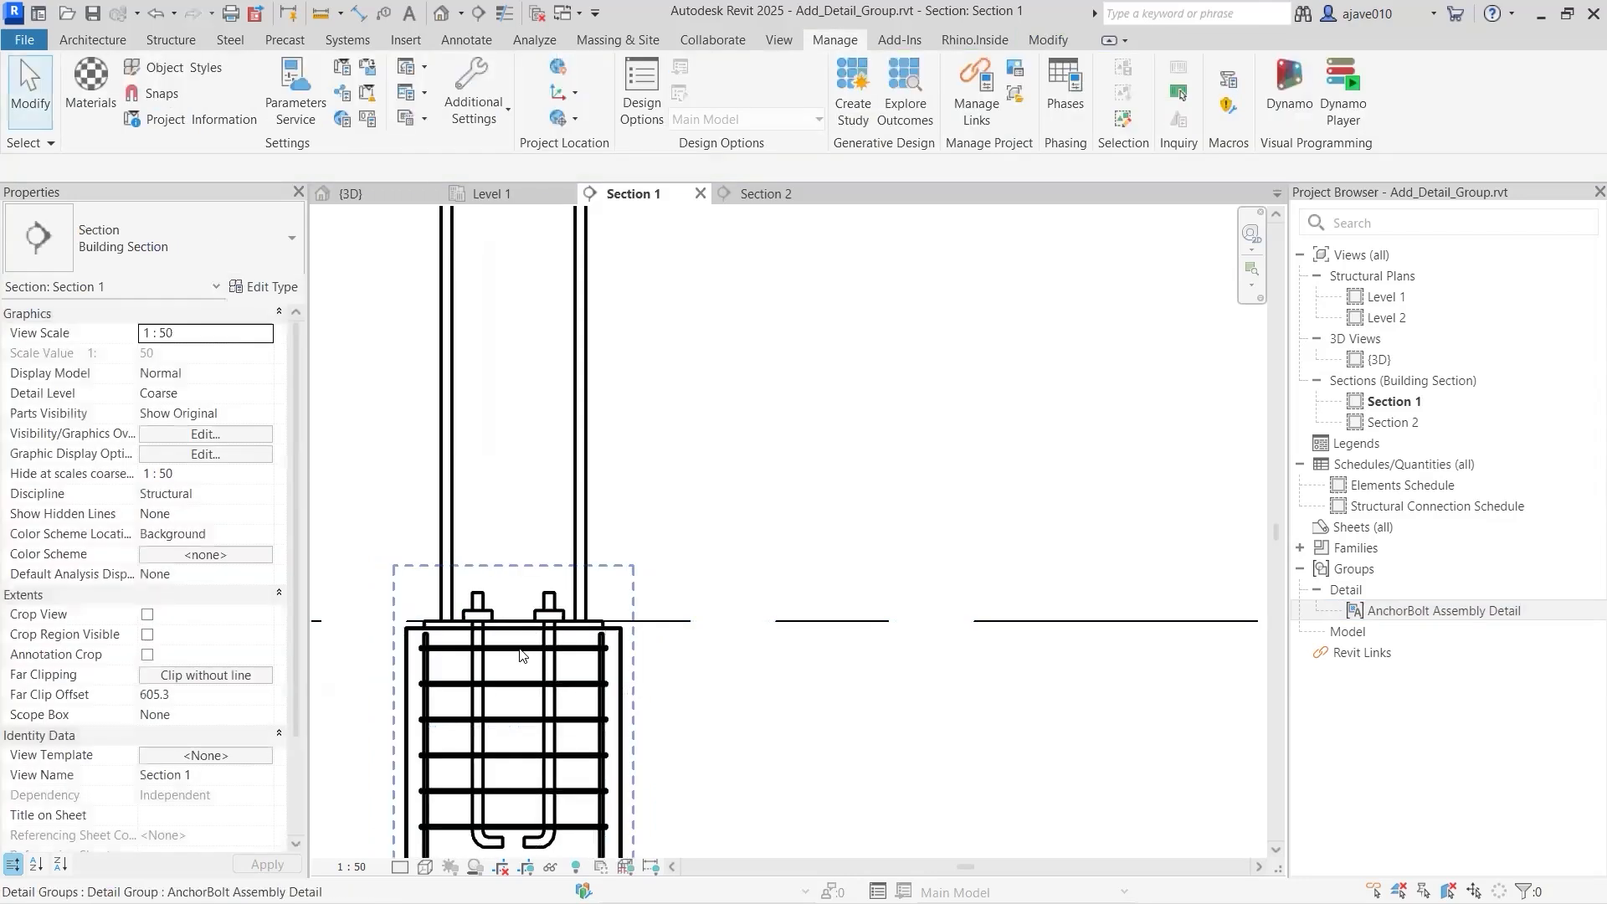
left_click(521, 674)
- Reposition the placed detail group's origin point on the anchor assembly
middle_click_drag(521, 674, 679, 577)
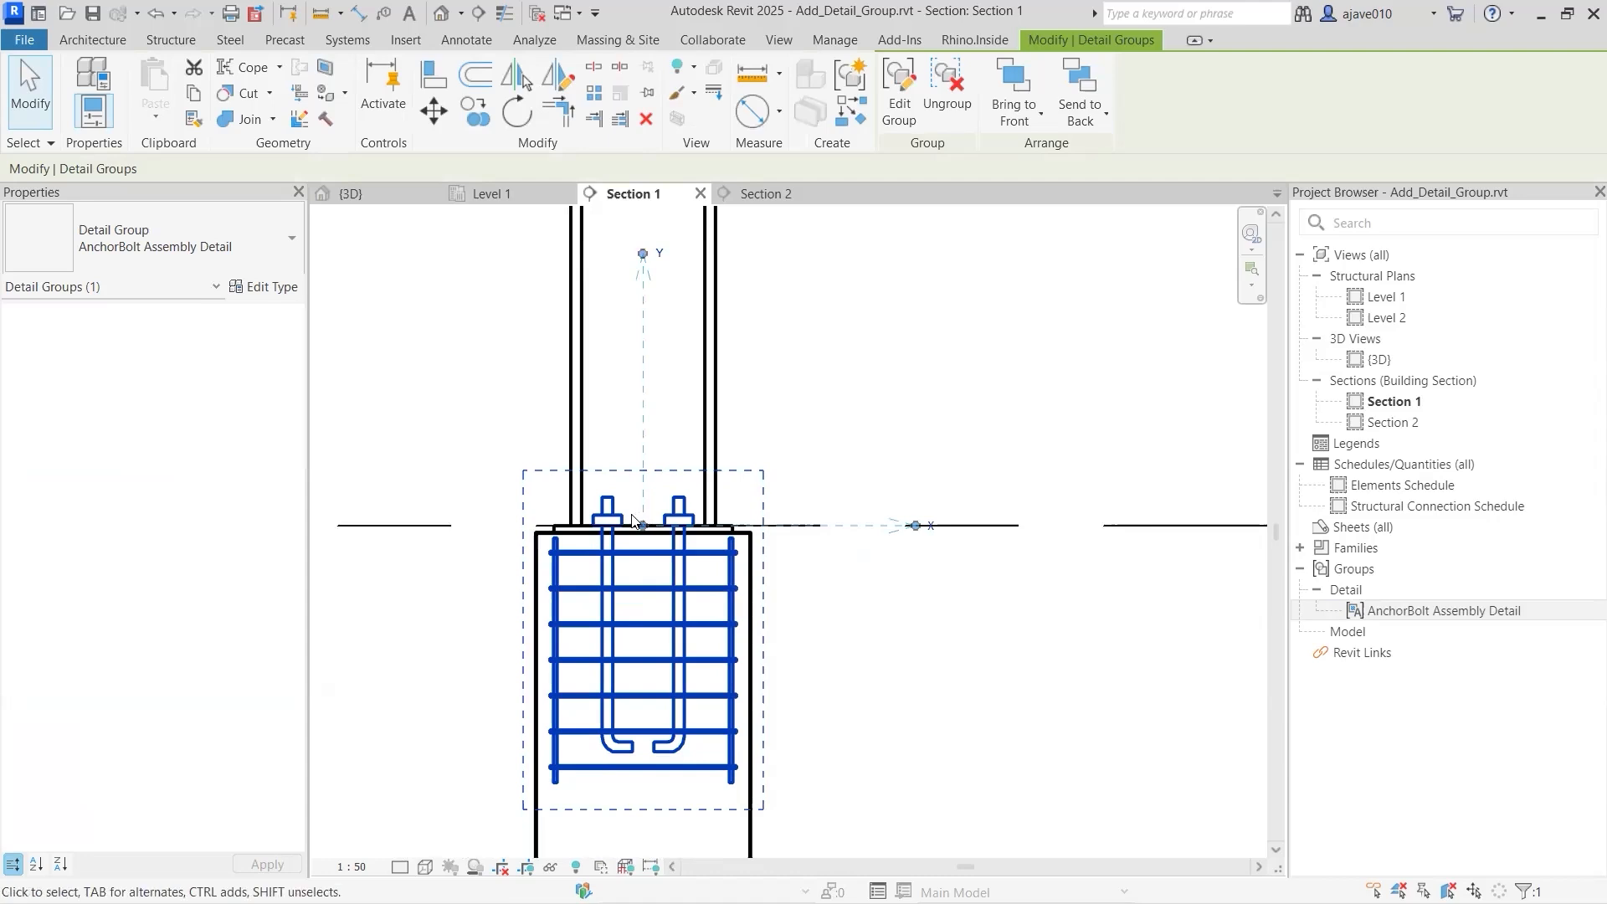
scroll(643, 554, "up", 1)
middle_click_drag(691, 580, 719, 533)
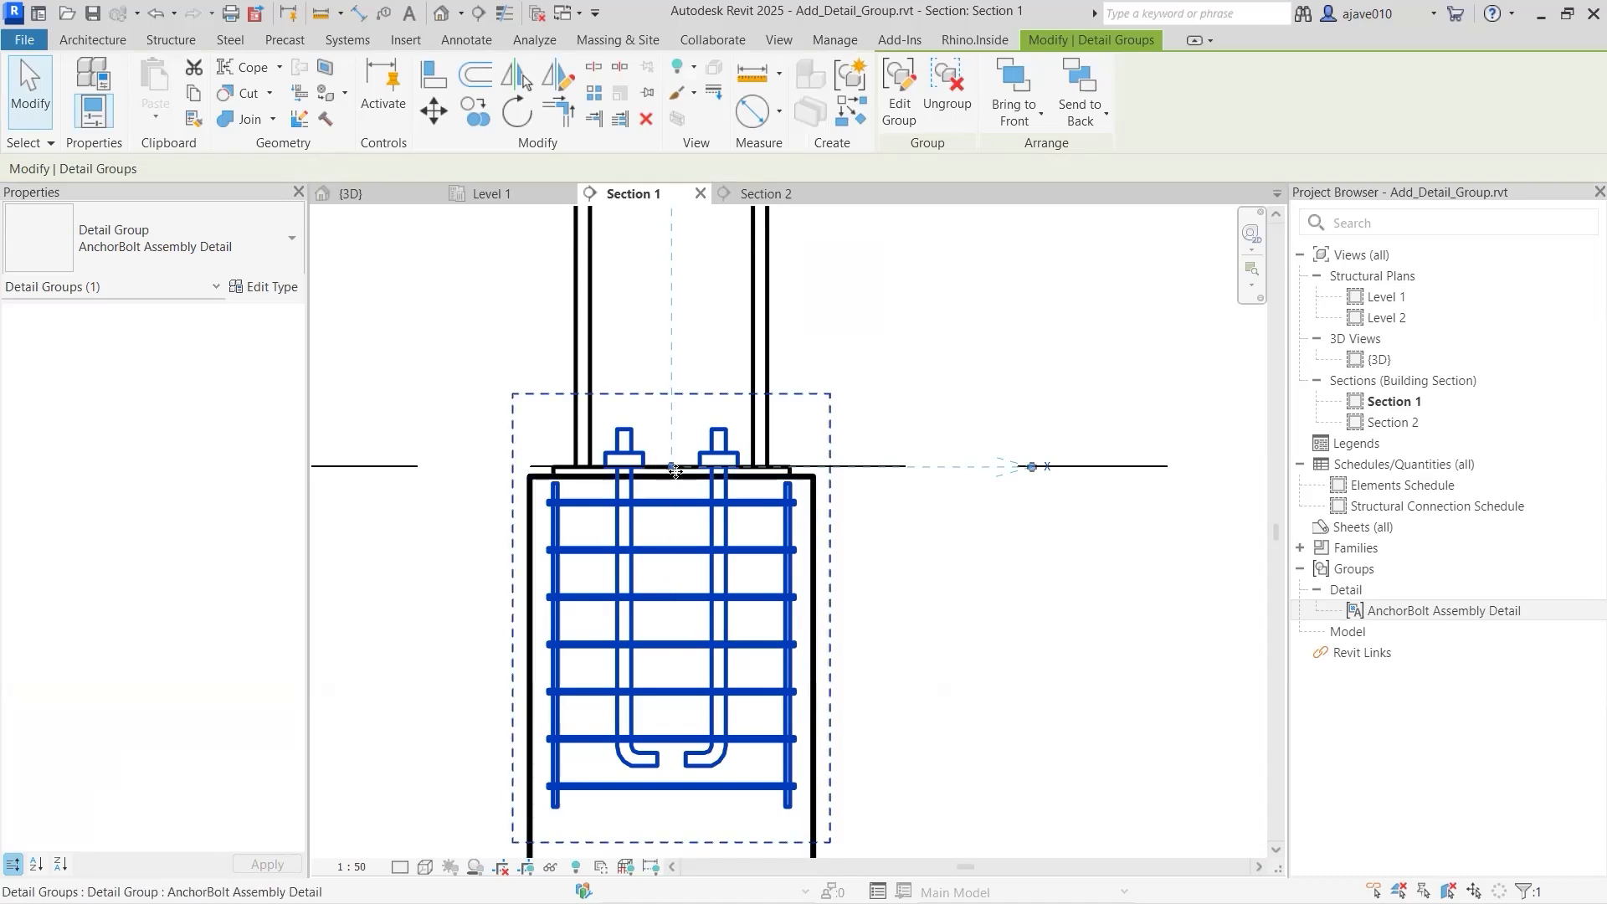
scroll(651, 466, "up", 2)
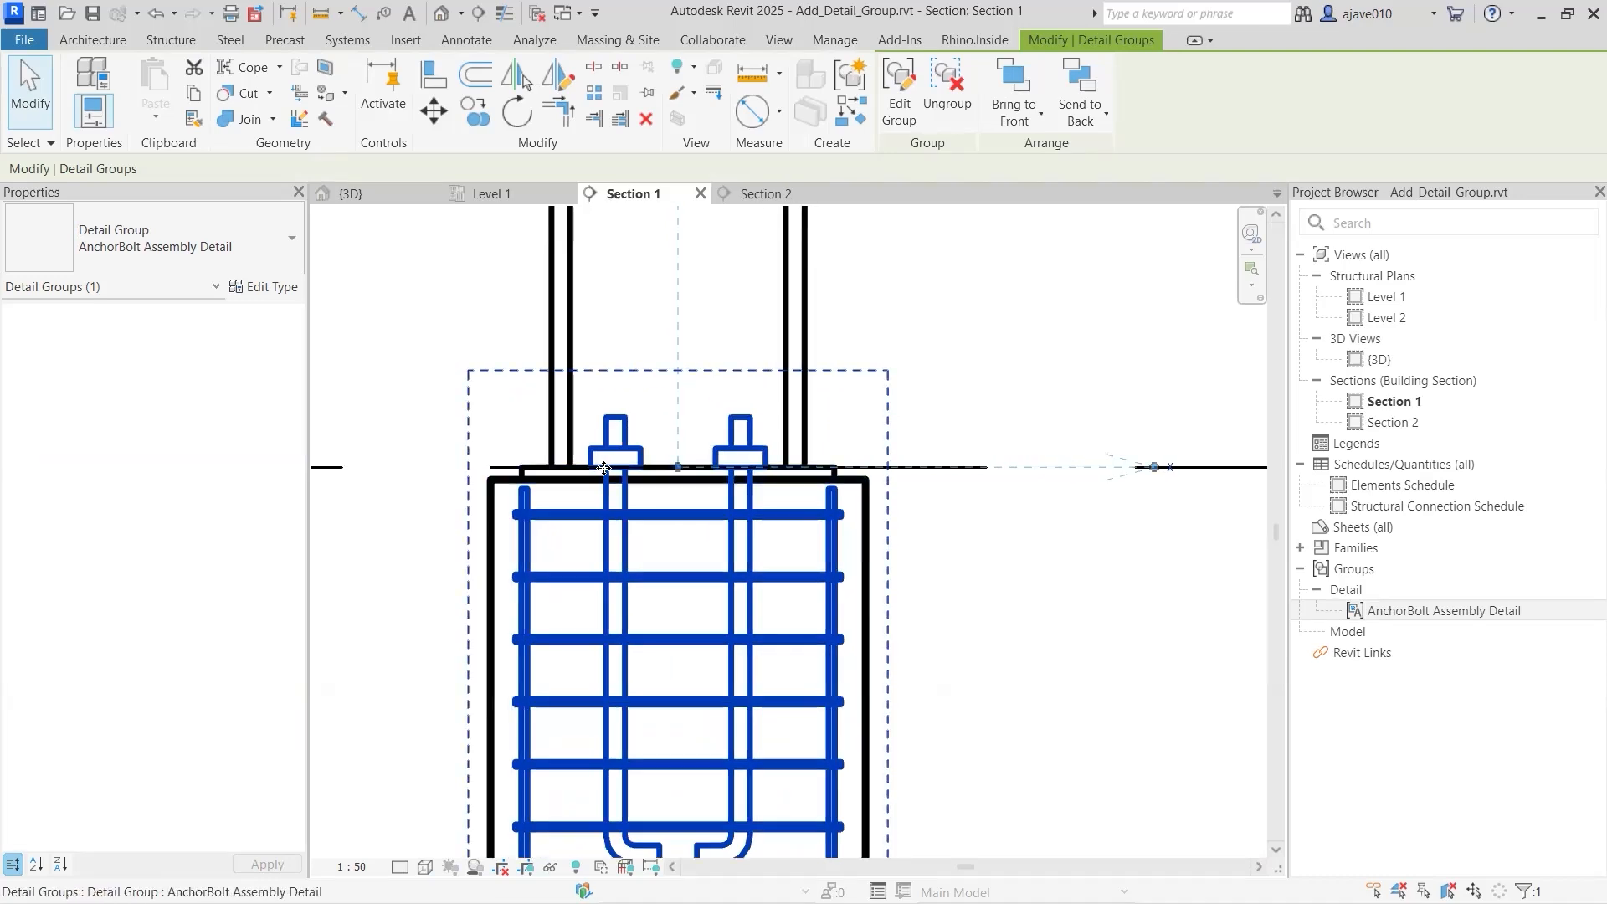
scroll(709, 490, "down", 2)
middle_click_drag(694, 602, 726, 636)
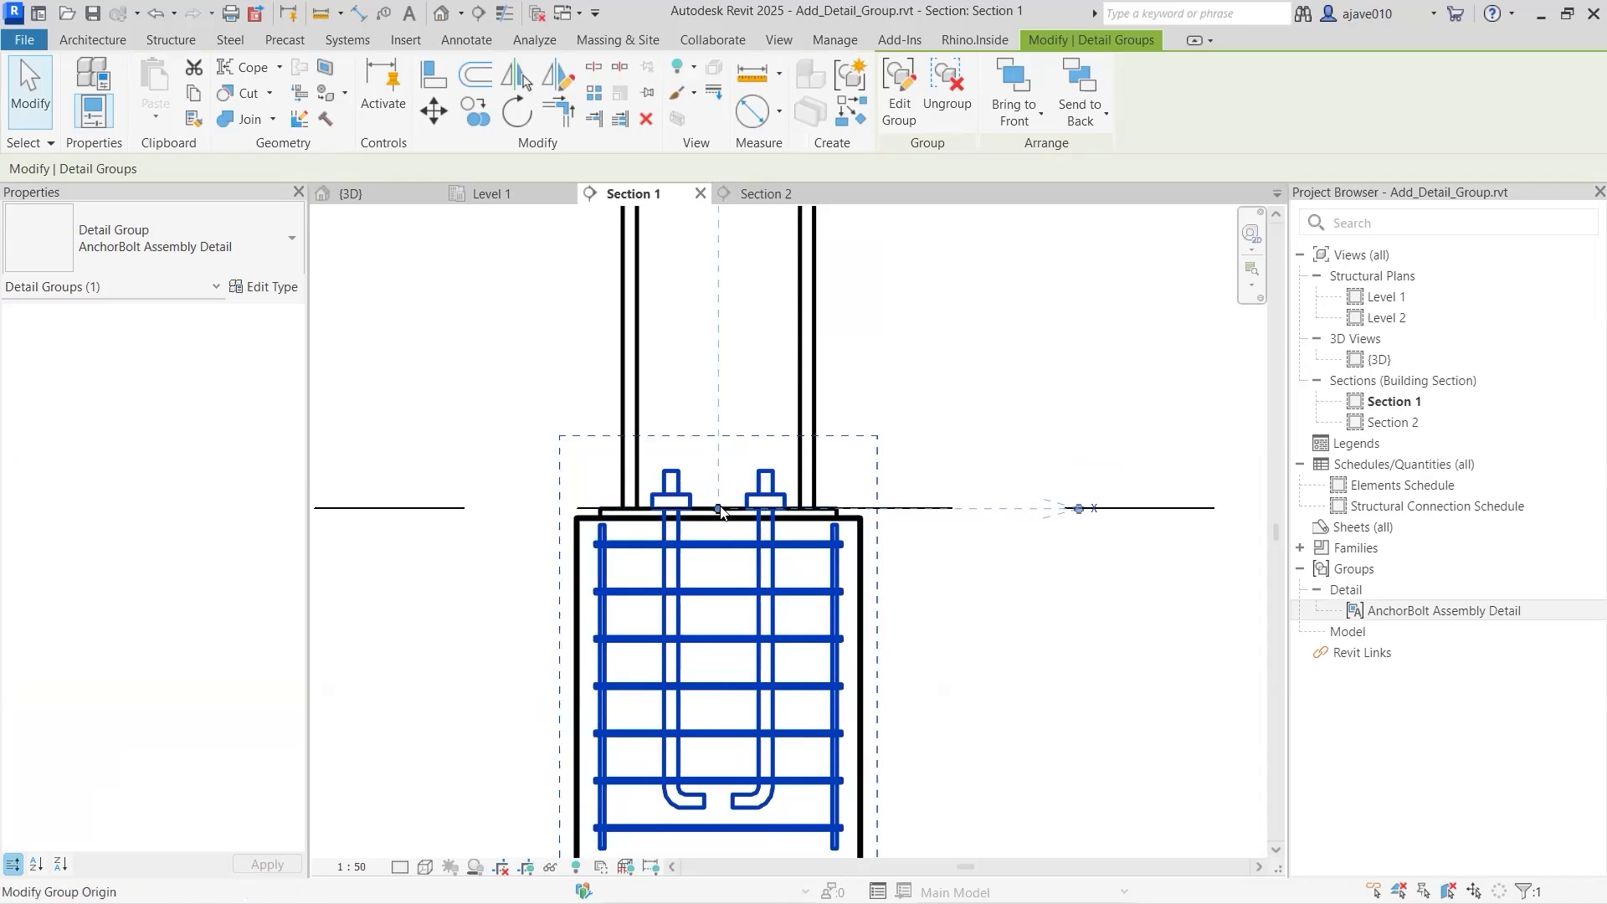
mouse_move(719, 508)
left_mouse_down()
mouse_move(717, 452)
mouse_move(714, 642)
mouse_move(742, 609)
mouse_move(718, 508)
left_mouse_up()
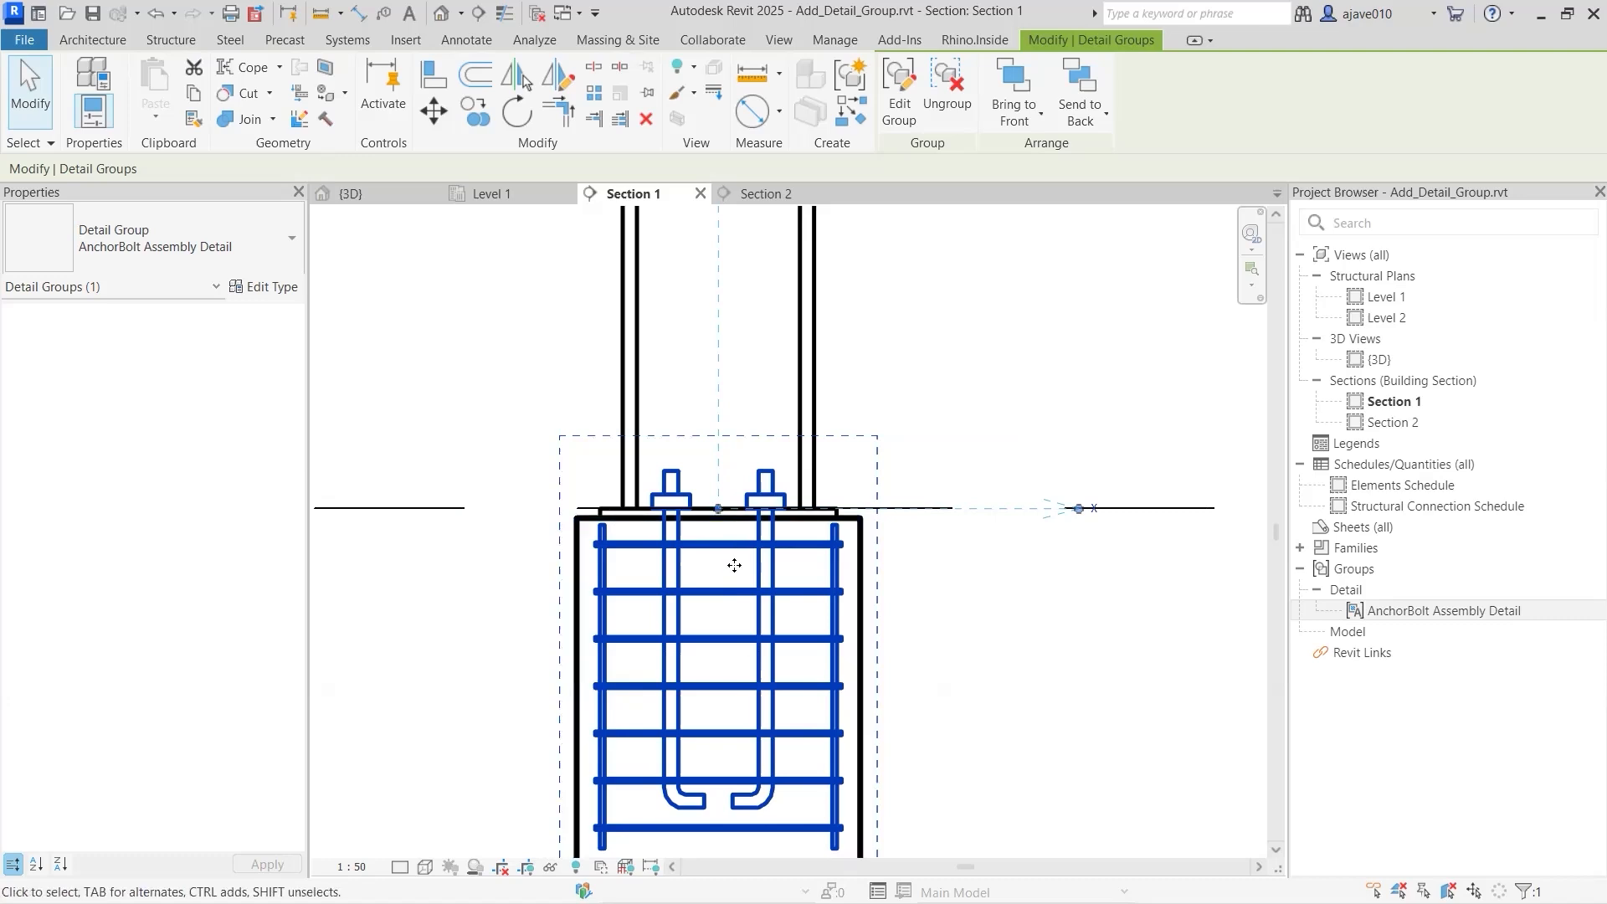
- Zoom to fit the whole section and deselect the detail group
scroll(688, 665, "down", 1)
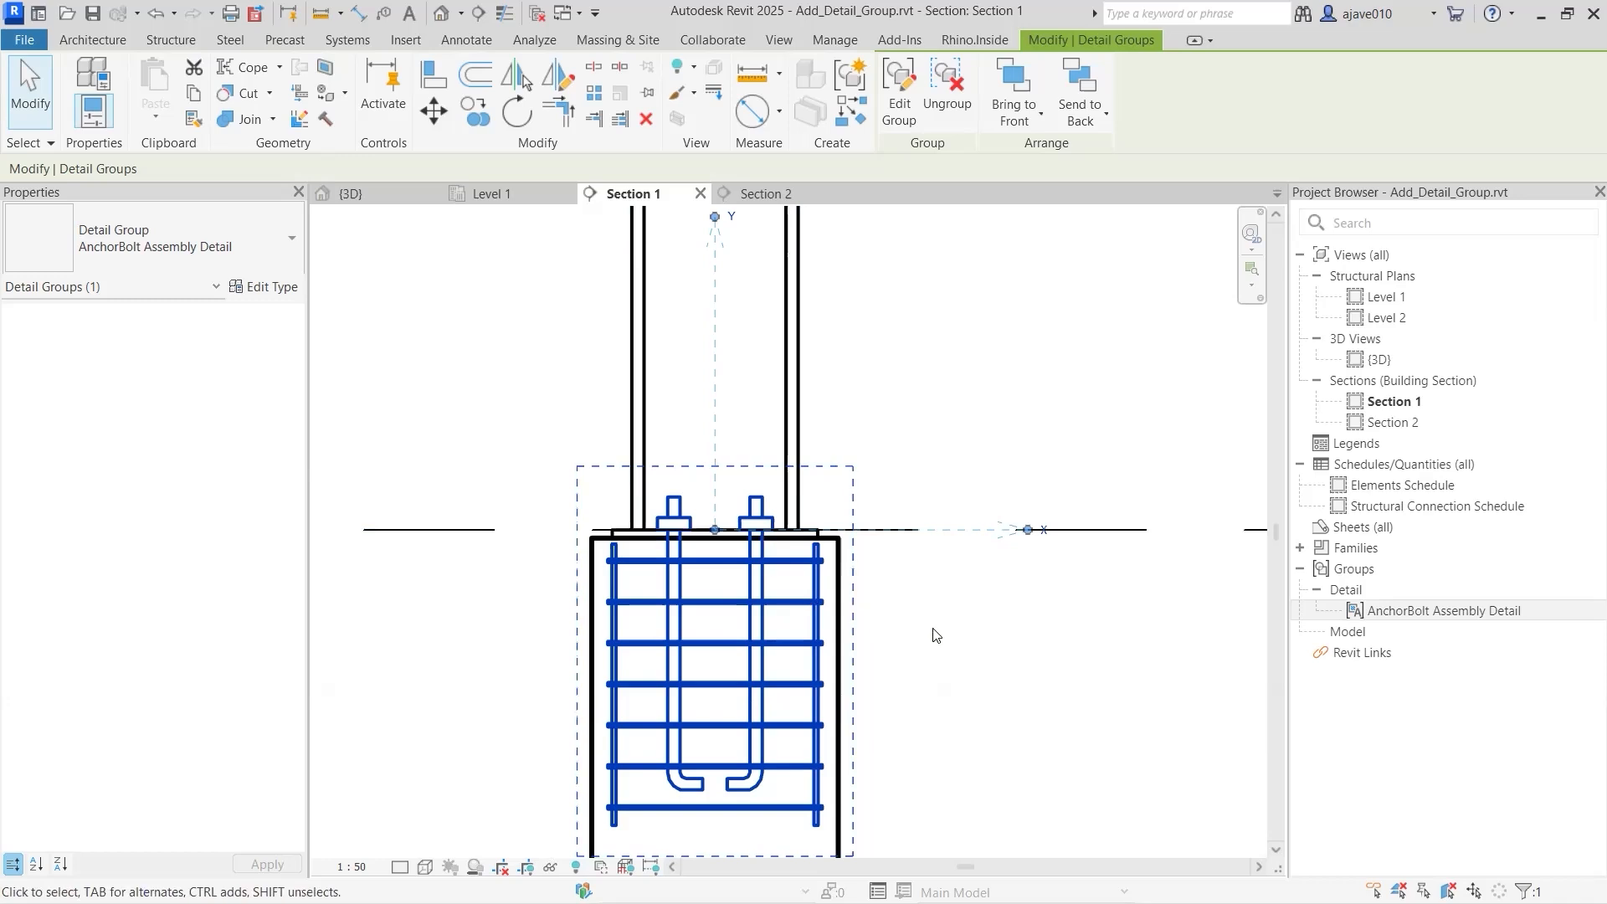
key("z")
key("e")
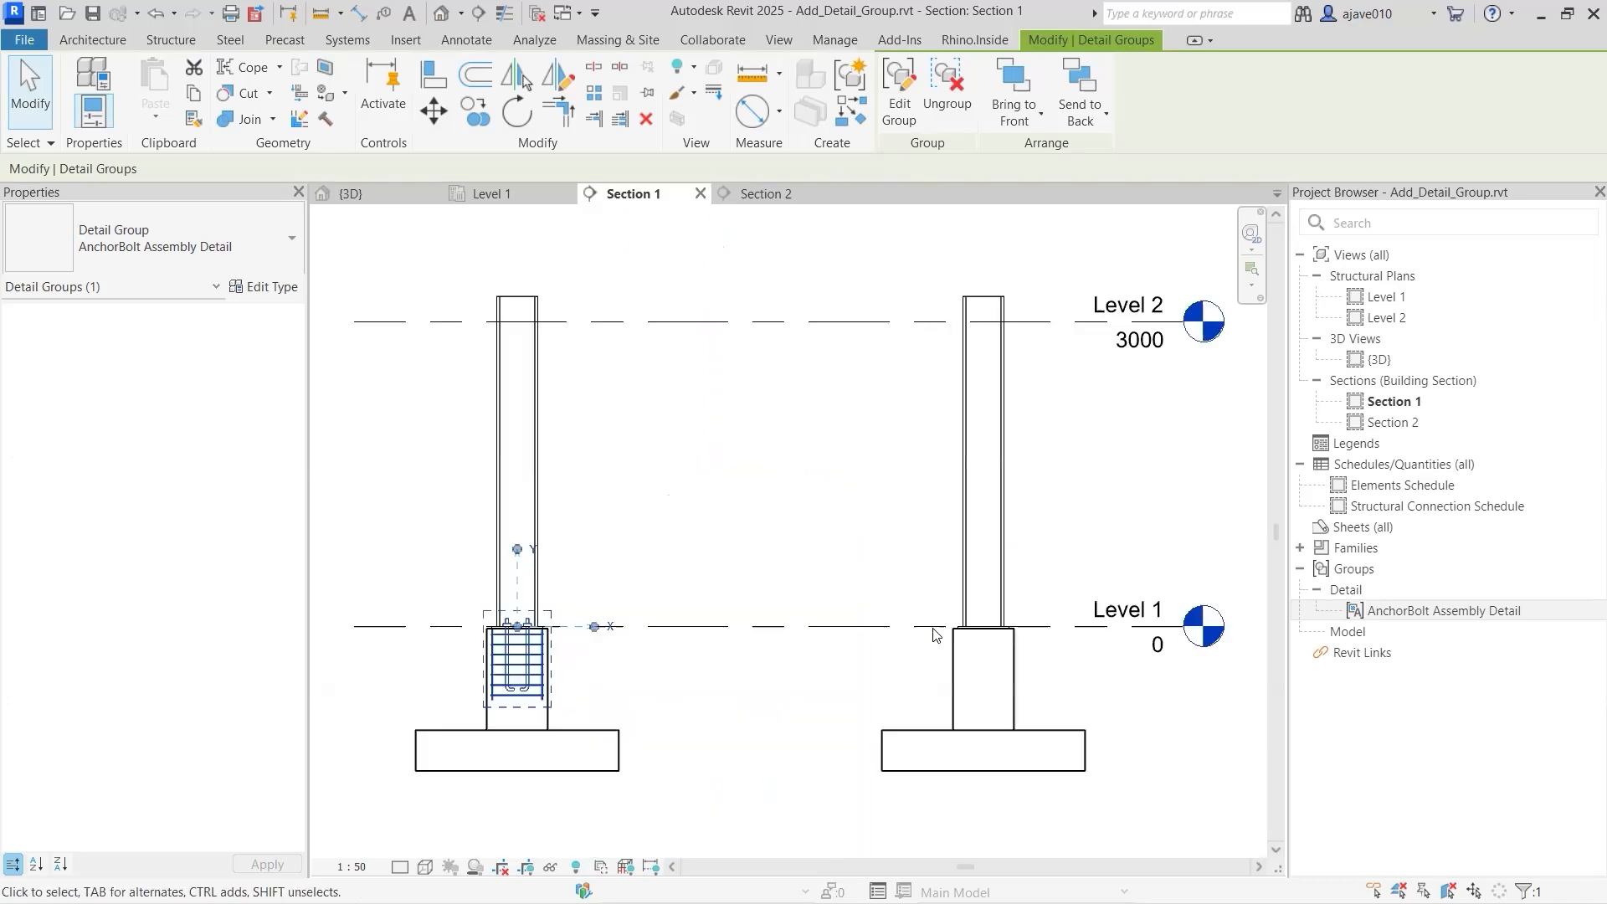
left_click(787, 717)
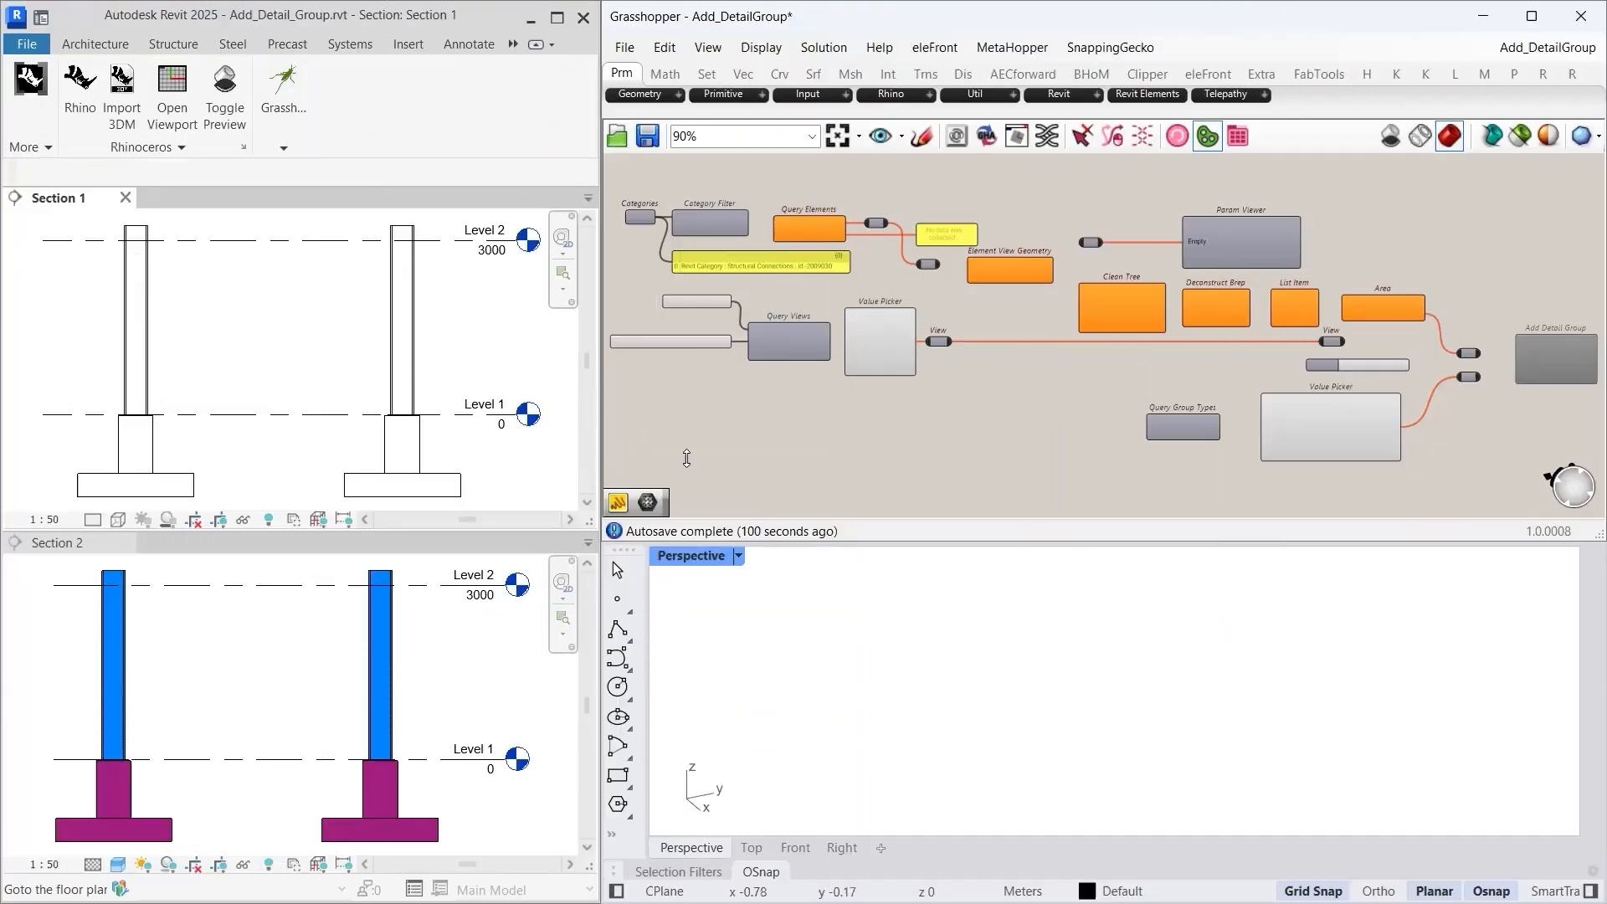
scroll(733, 243, "up", 3)
right_click_drag(733, 242, 959, 333)
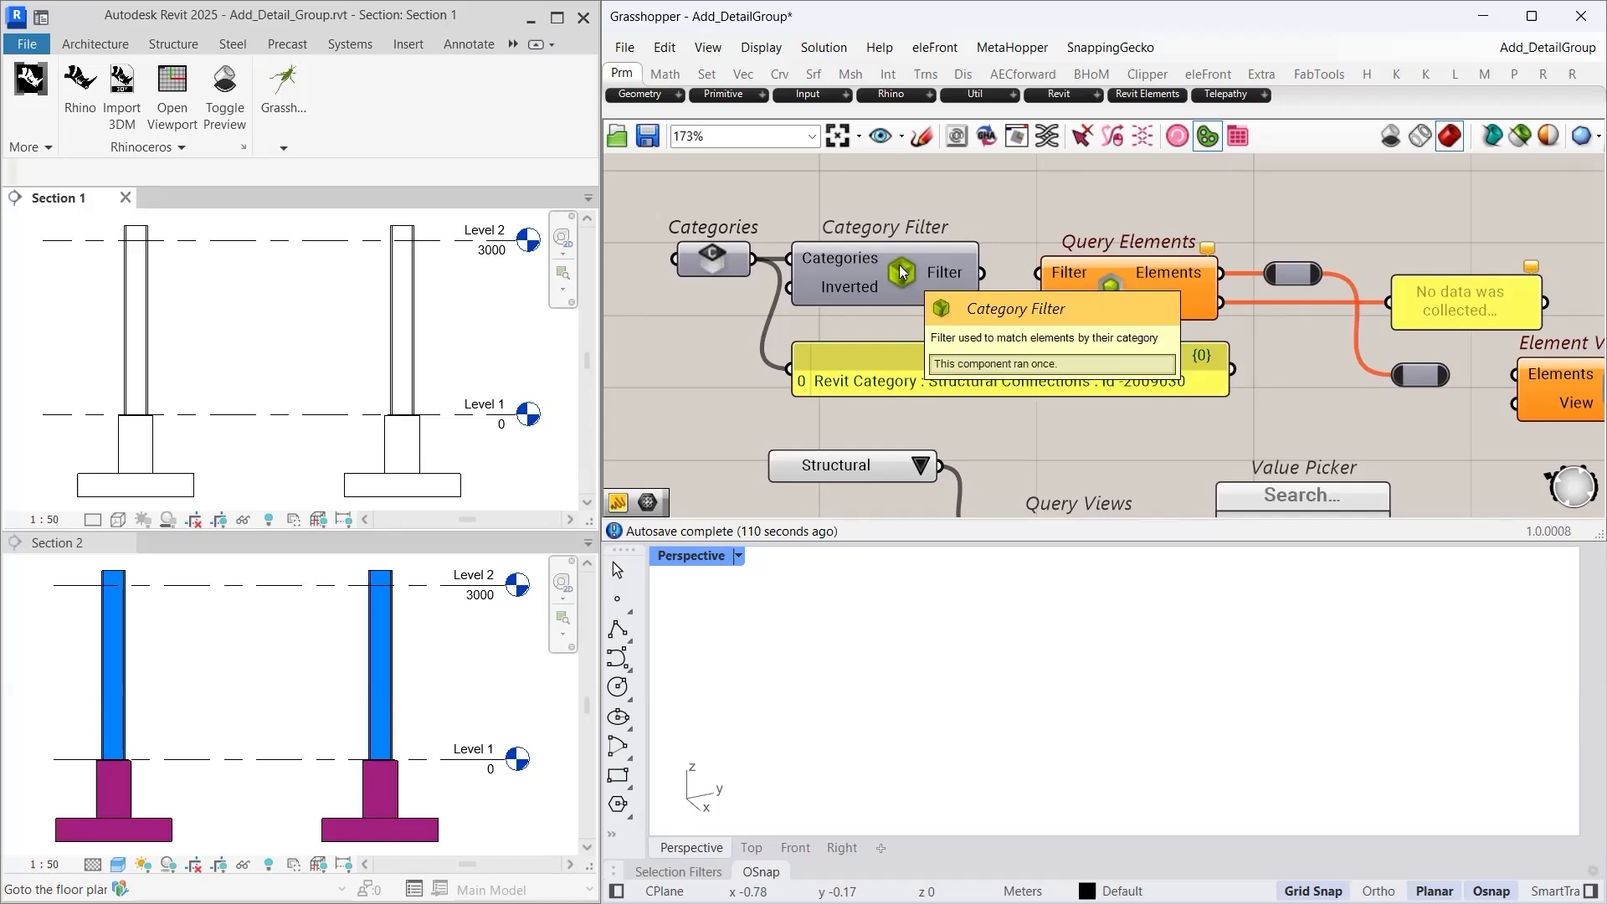
right_click(713, 257)
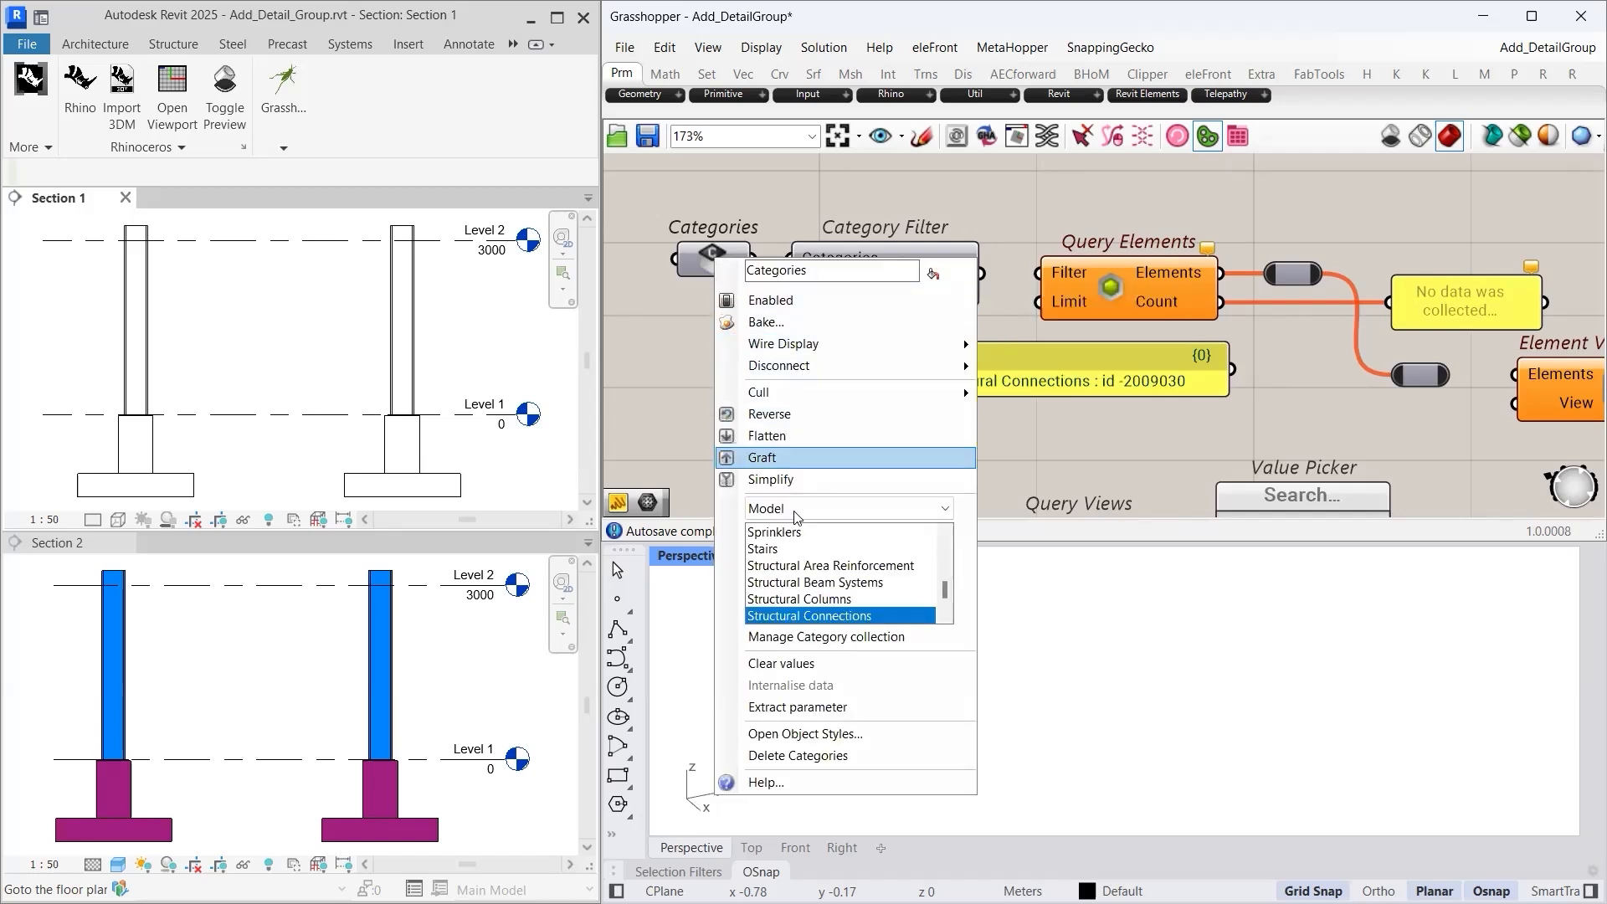
left_click(813, 620)
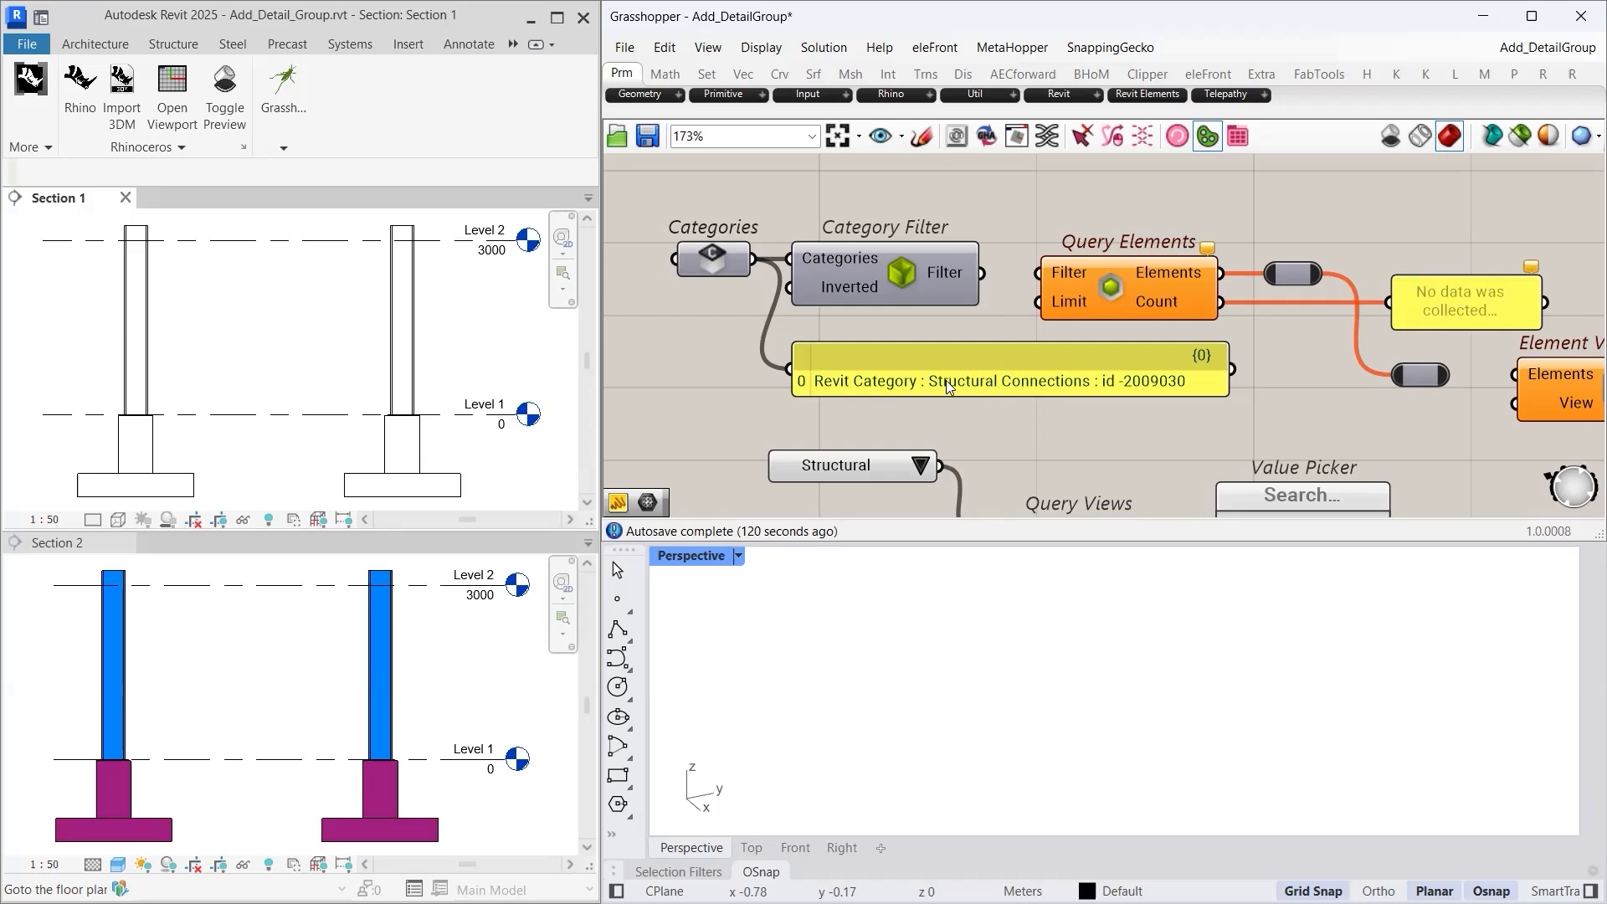
scroll(404, 424, "up", 2)
scroll(403, 423, "up", 3)
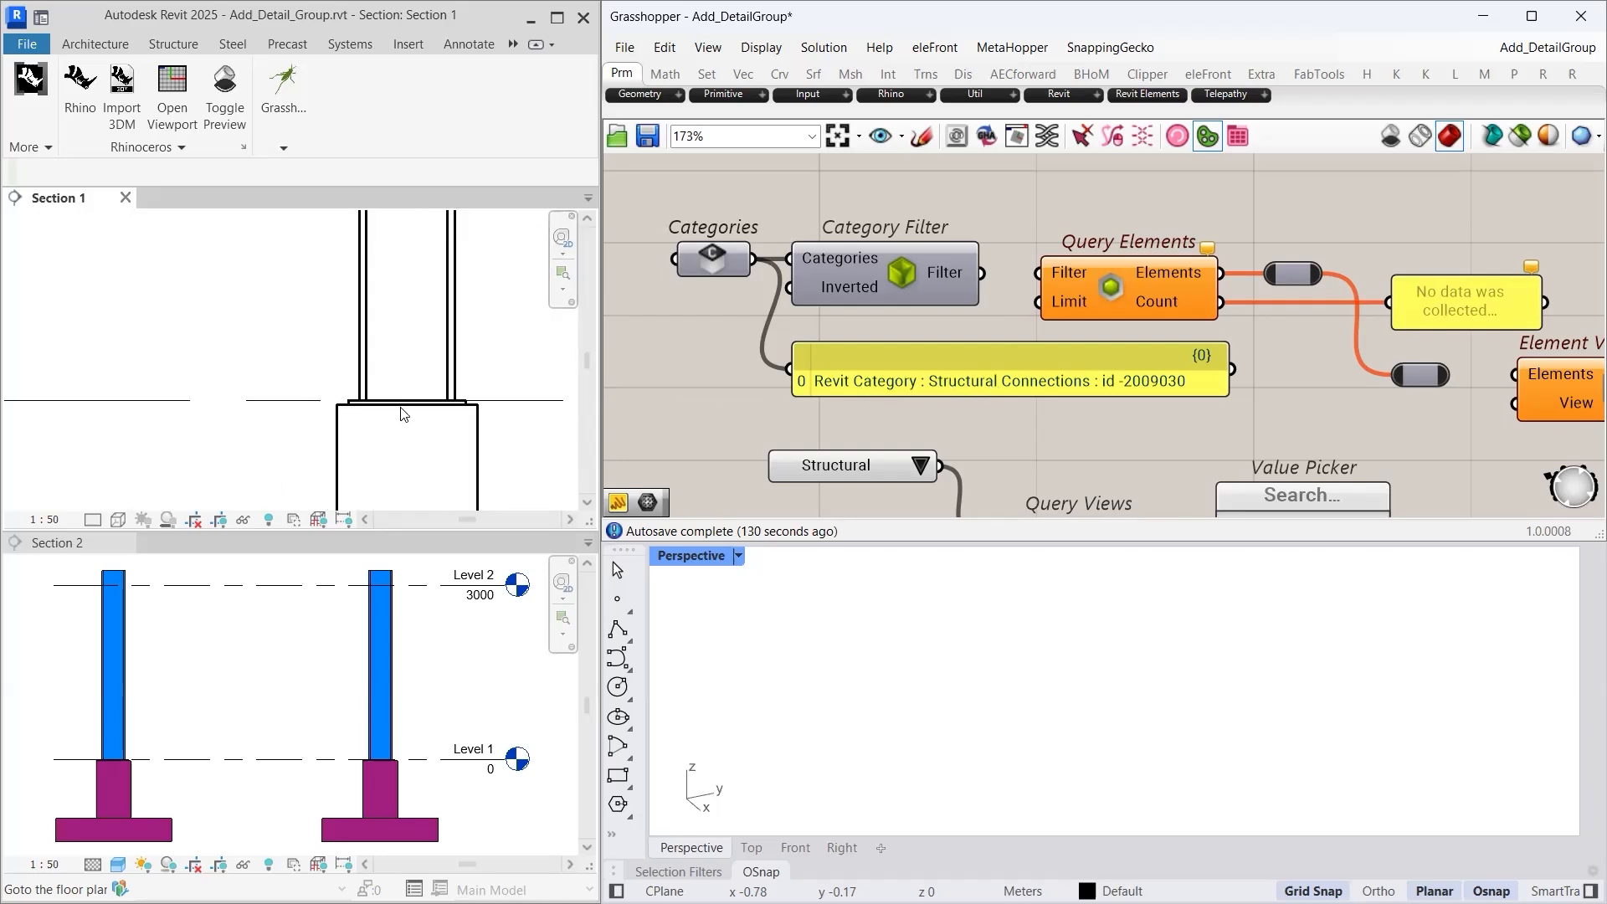
scroll(390, 402, "up", 2)
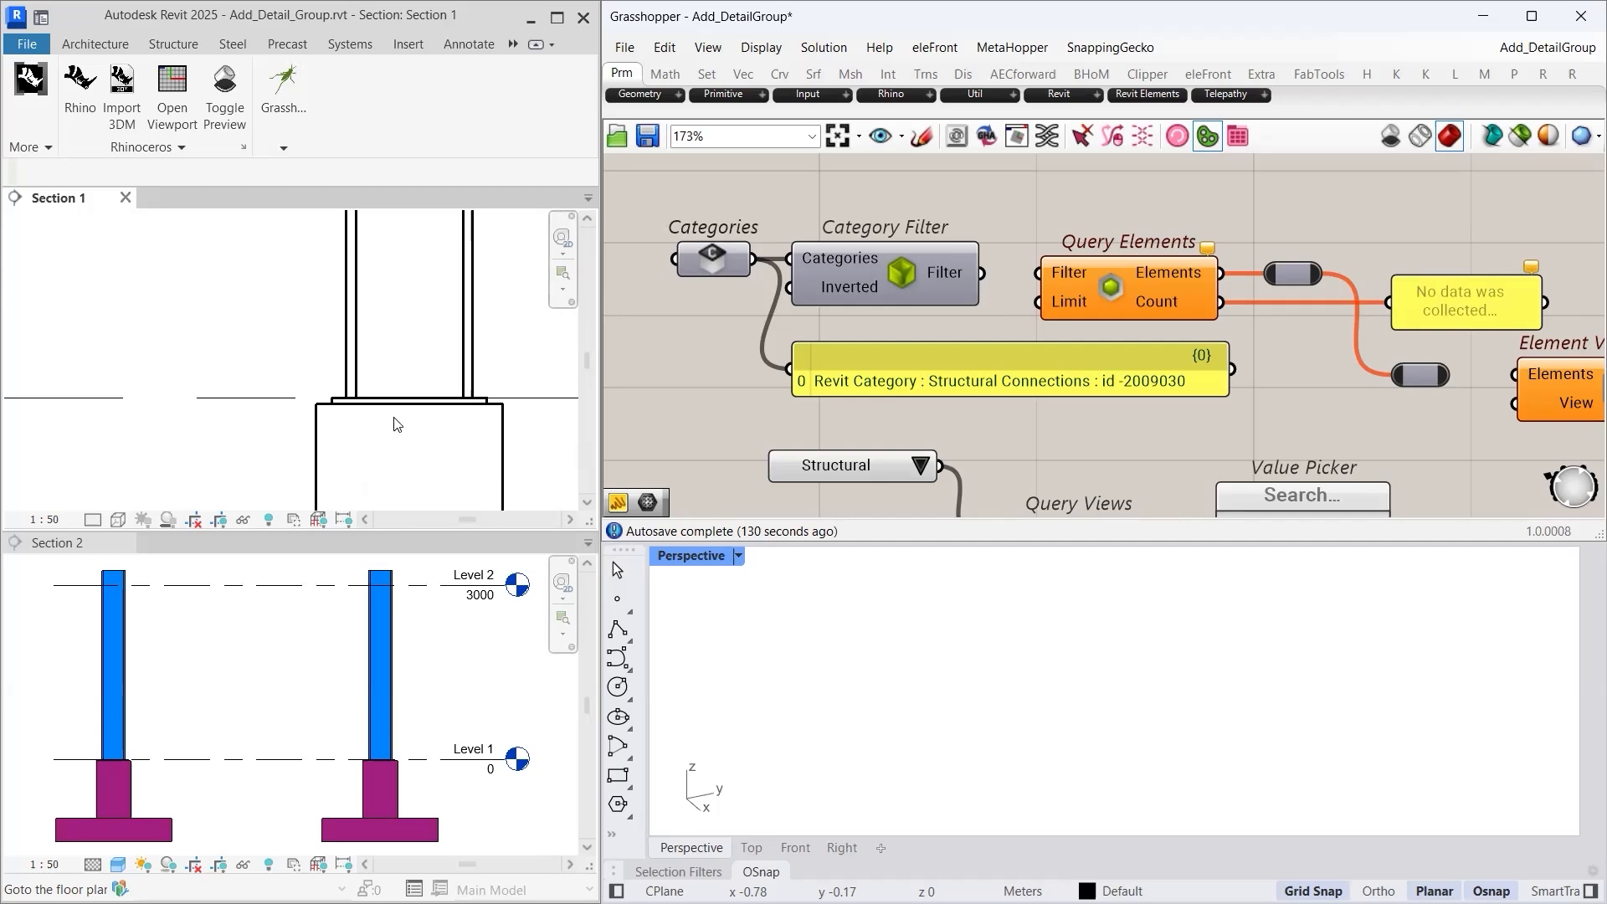
middle_click(418, 427)
middle_click(419, 427)
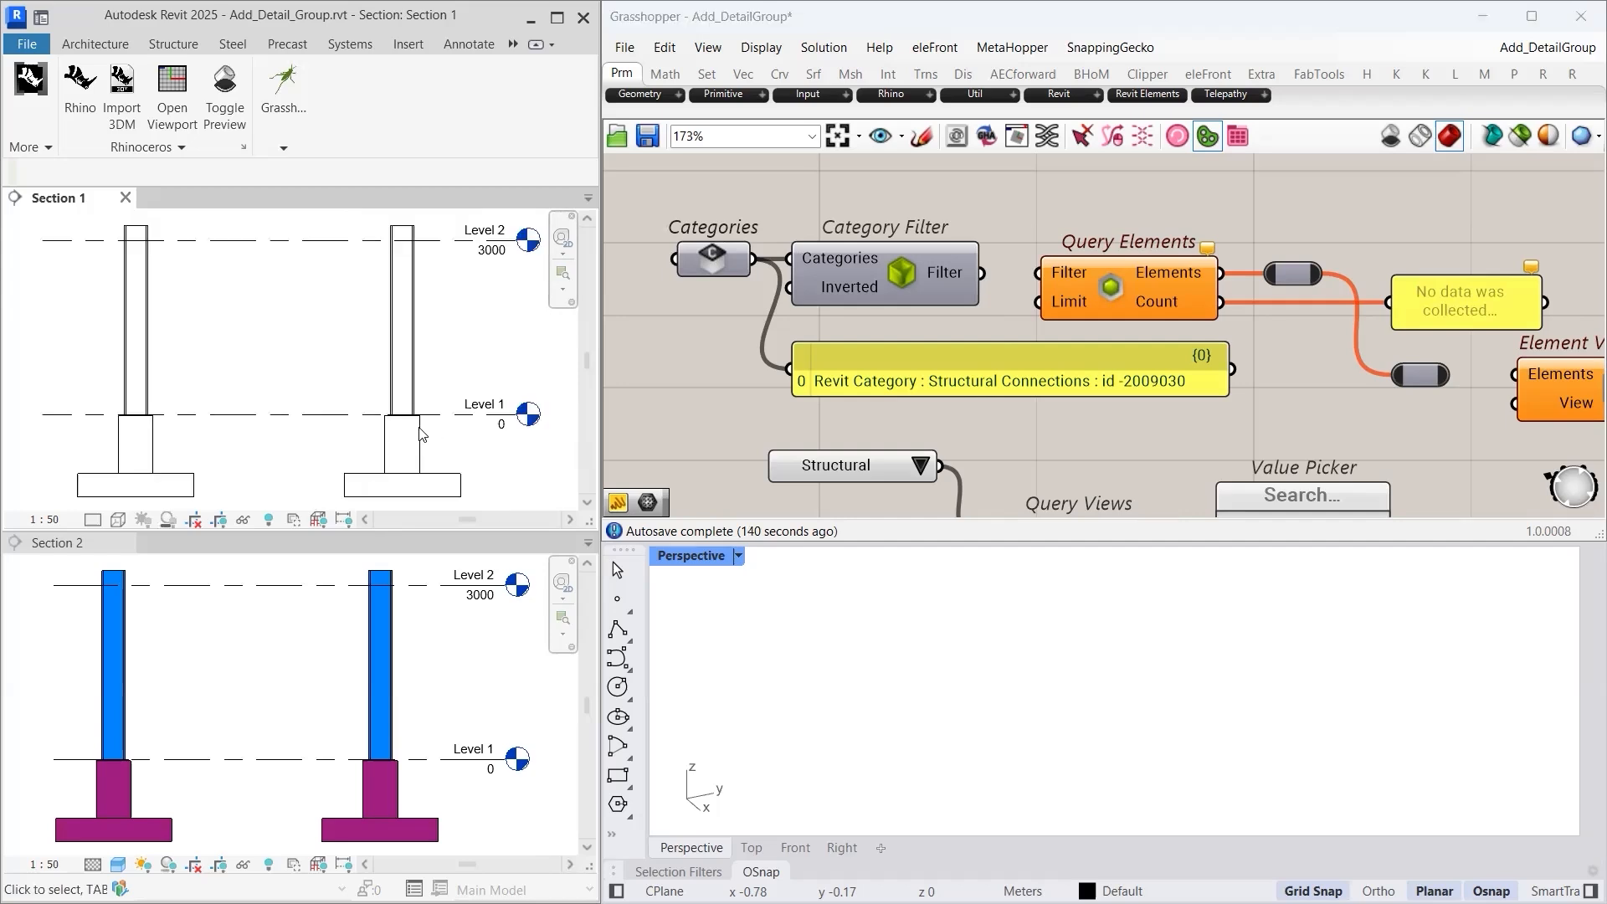
right_click_drag(1126, 416, 1100, 425)
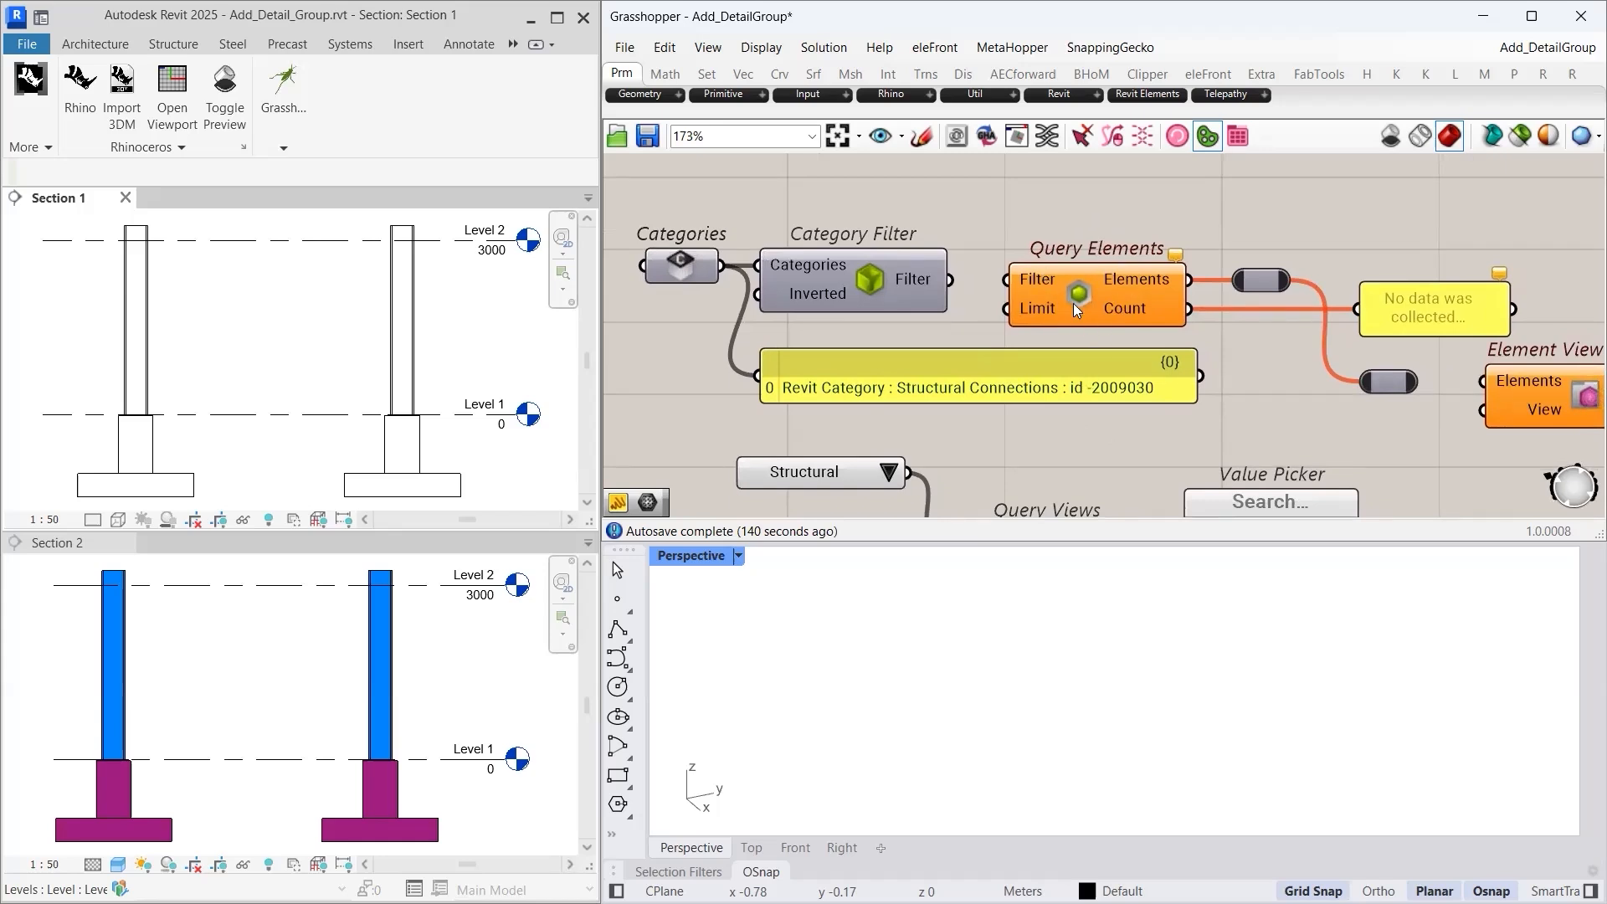
mouse_move(1079, 301)
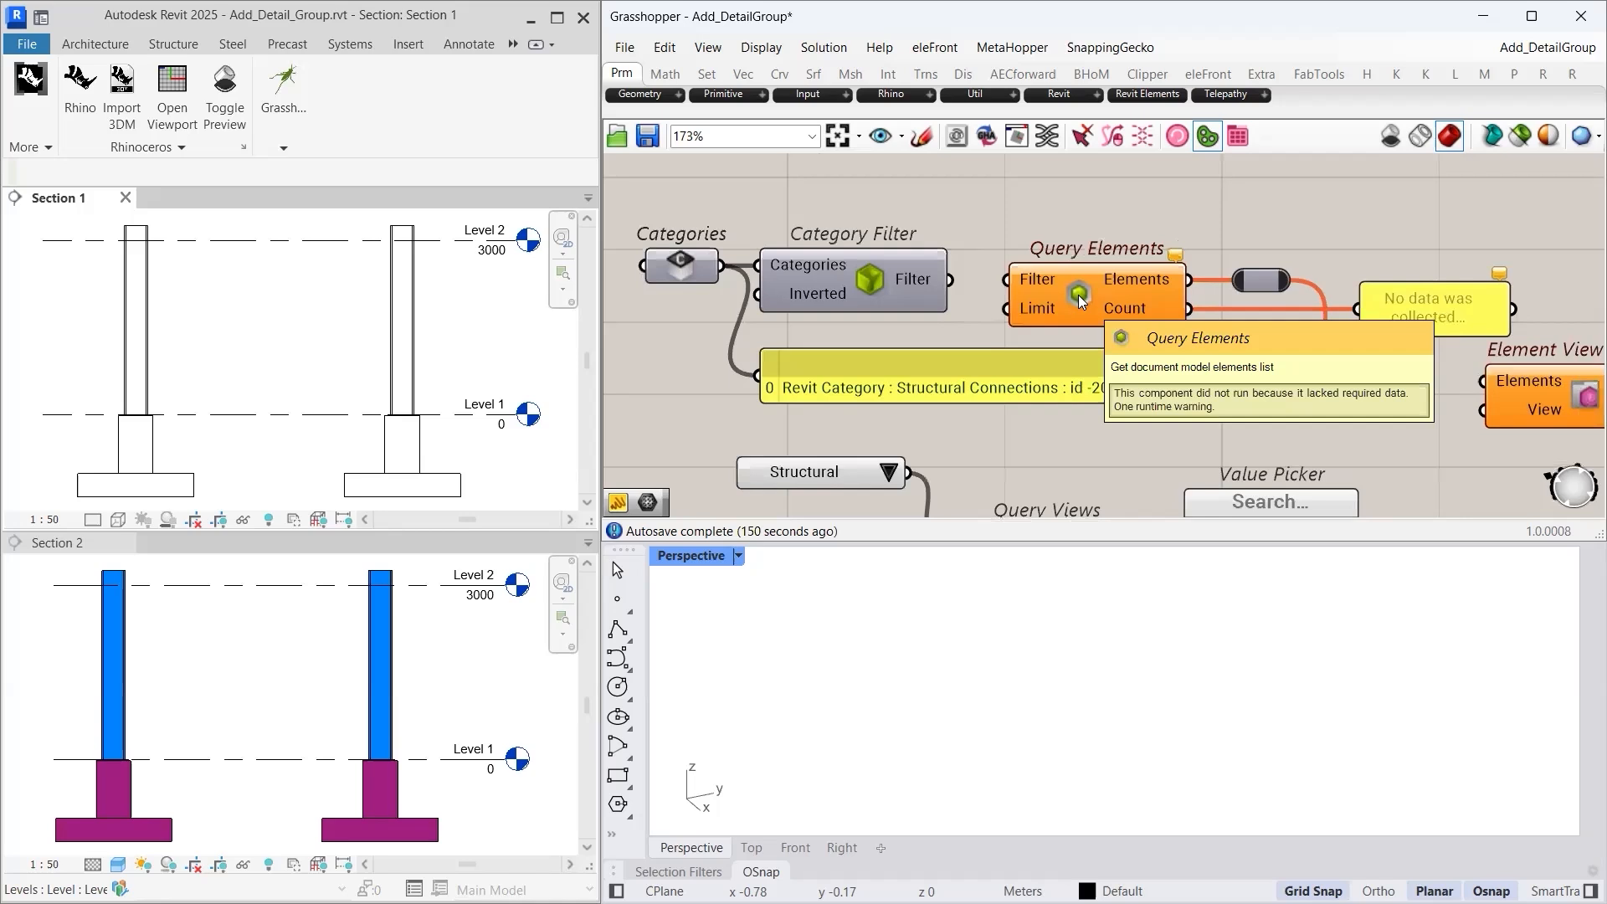
- Wire the category filter into Query Elements and the queried connections into Element View Geometry's Elements input
left_click_drag(952, 285, 991, 284)
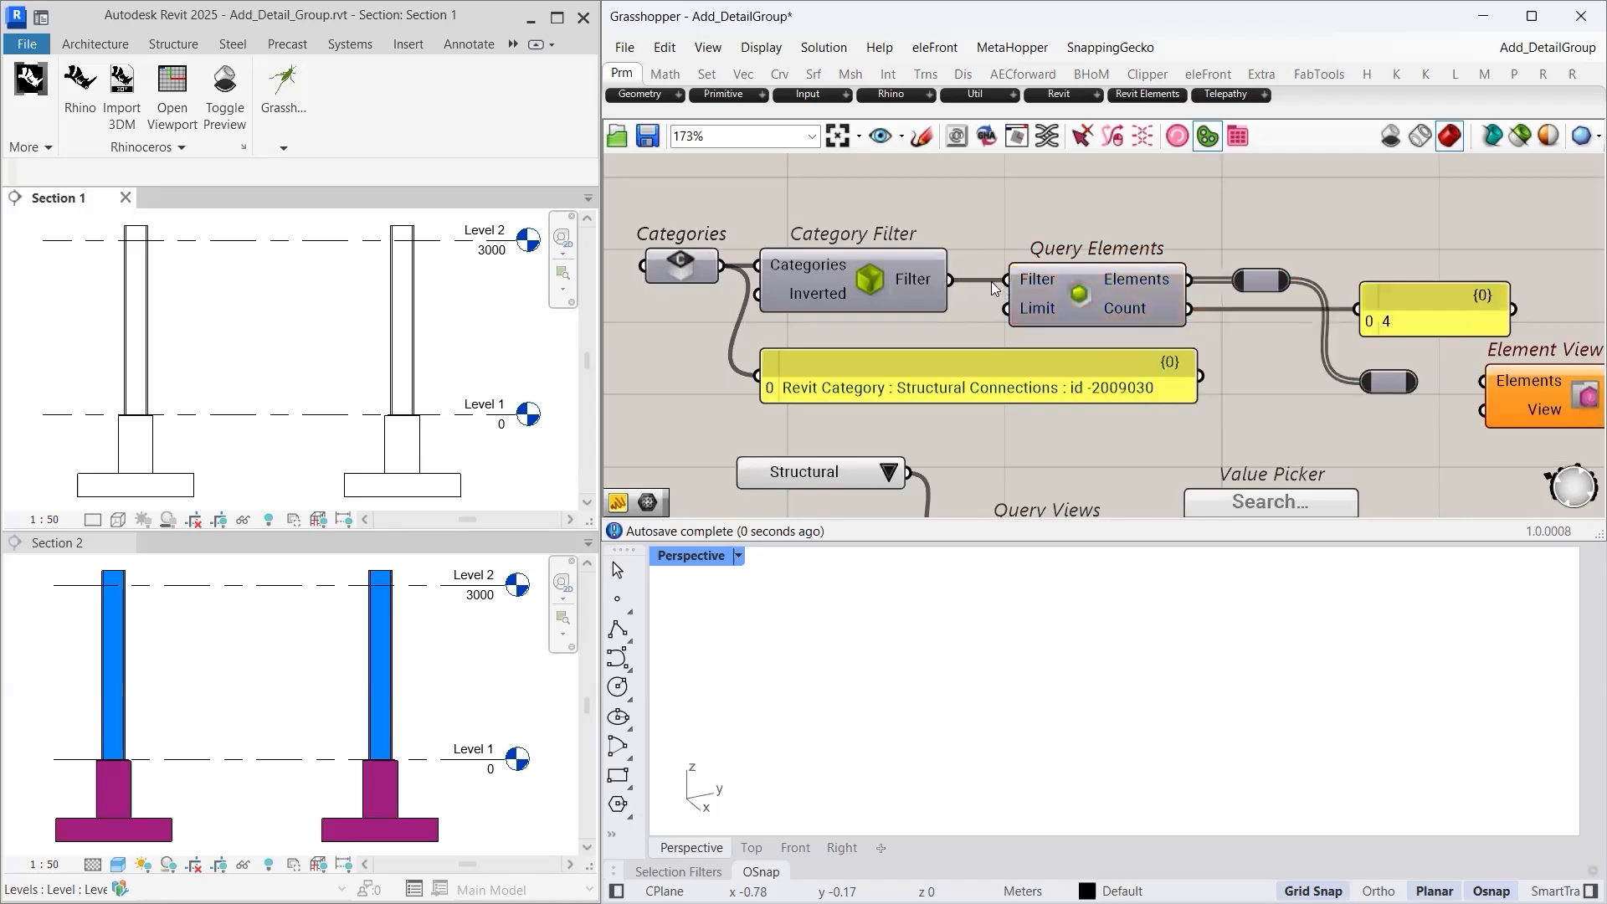
mouse_move(1040, 310)
right_click_drag(1311, 415, 1072, 379)
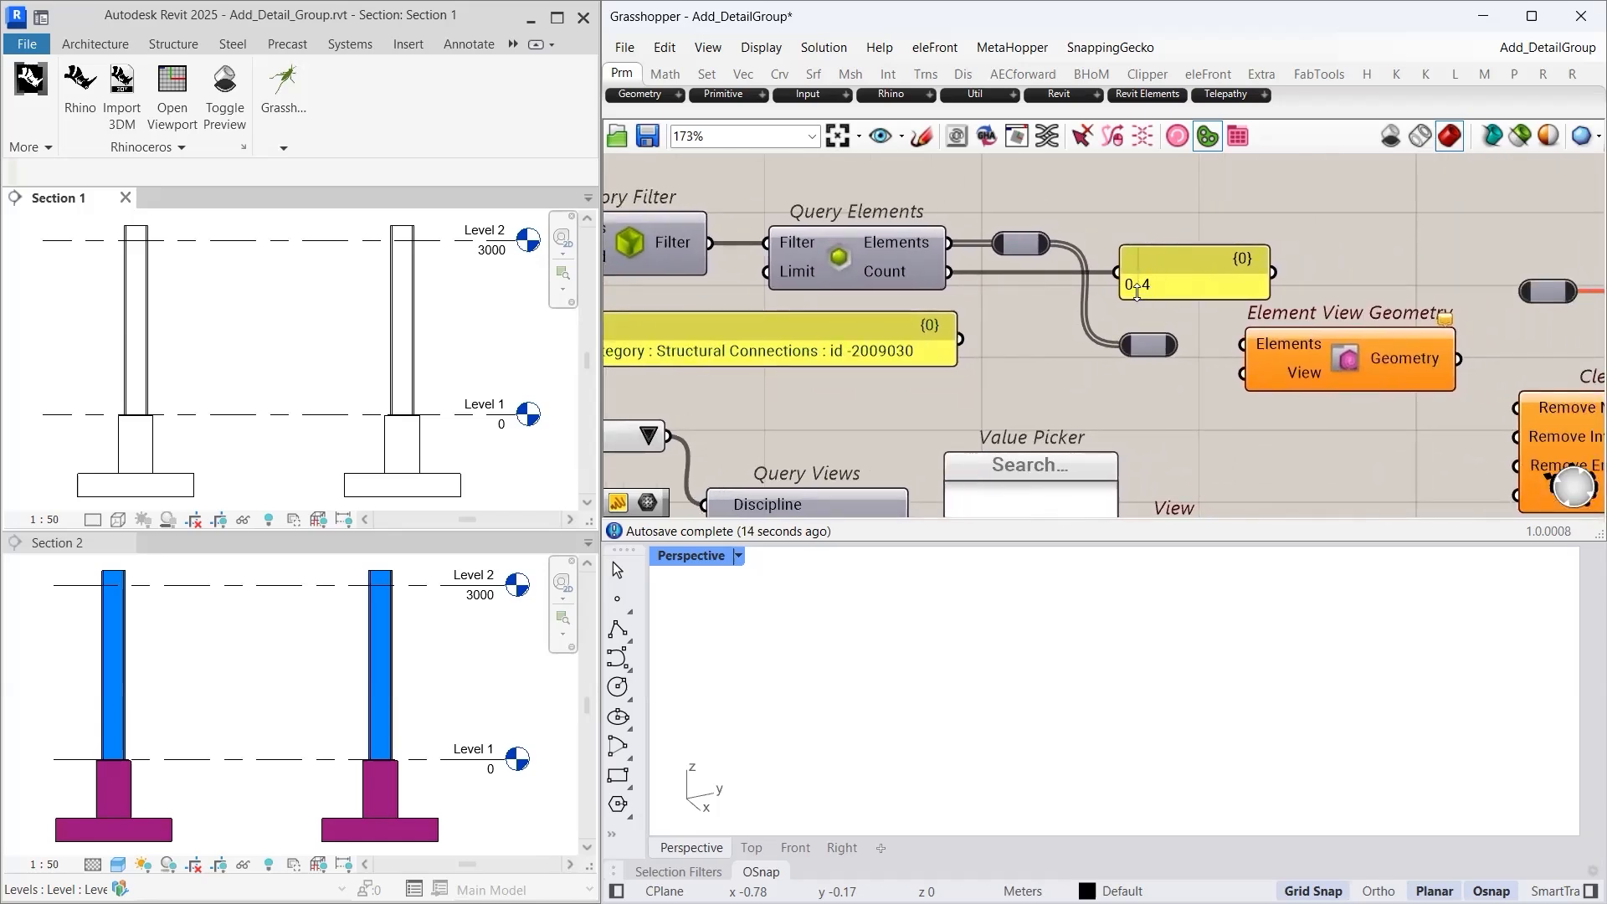
right_click_drag(1250, 457, 1114, 433)
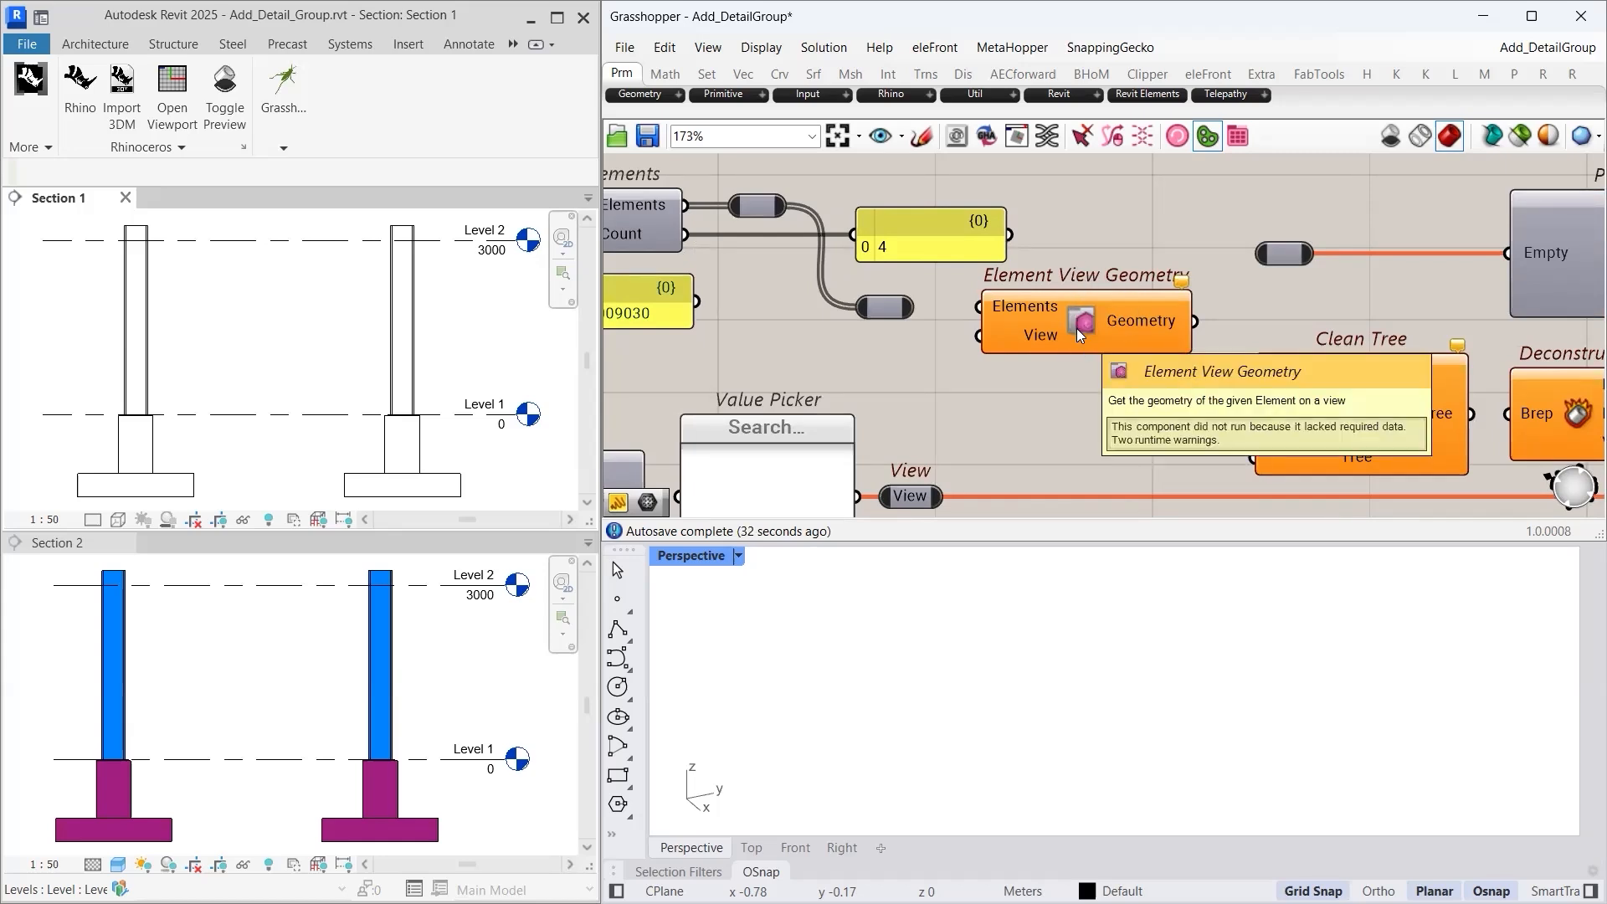
left_click_drag(913, 307, 979, 307)
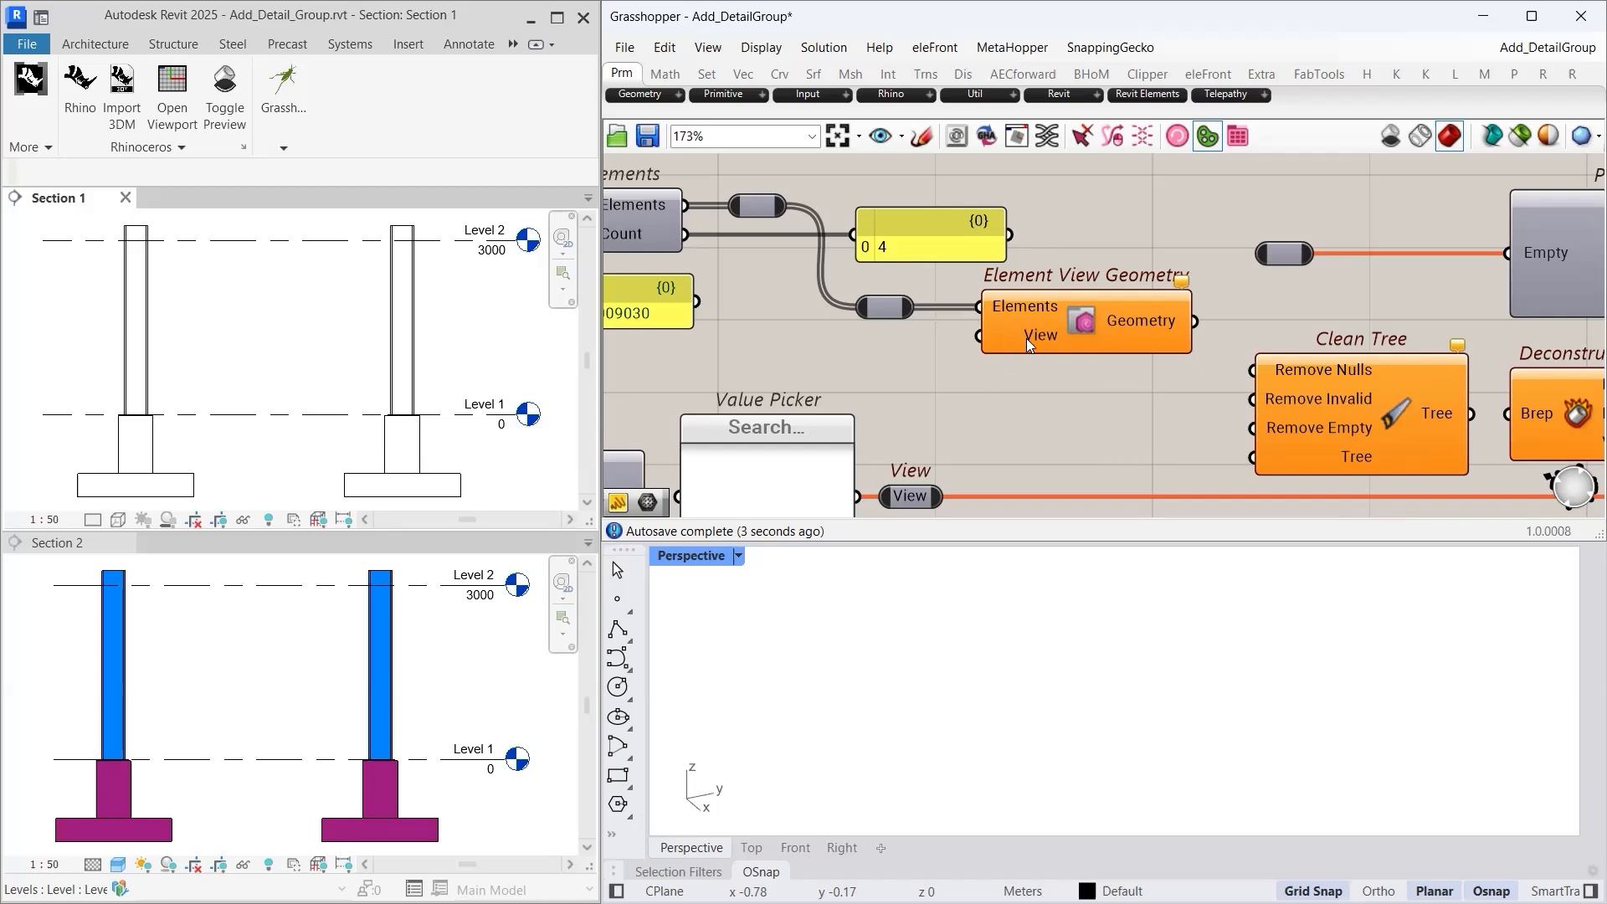
mouse_move(1026, 338)
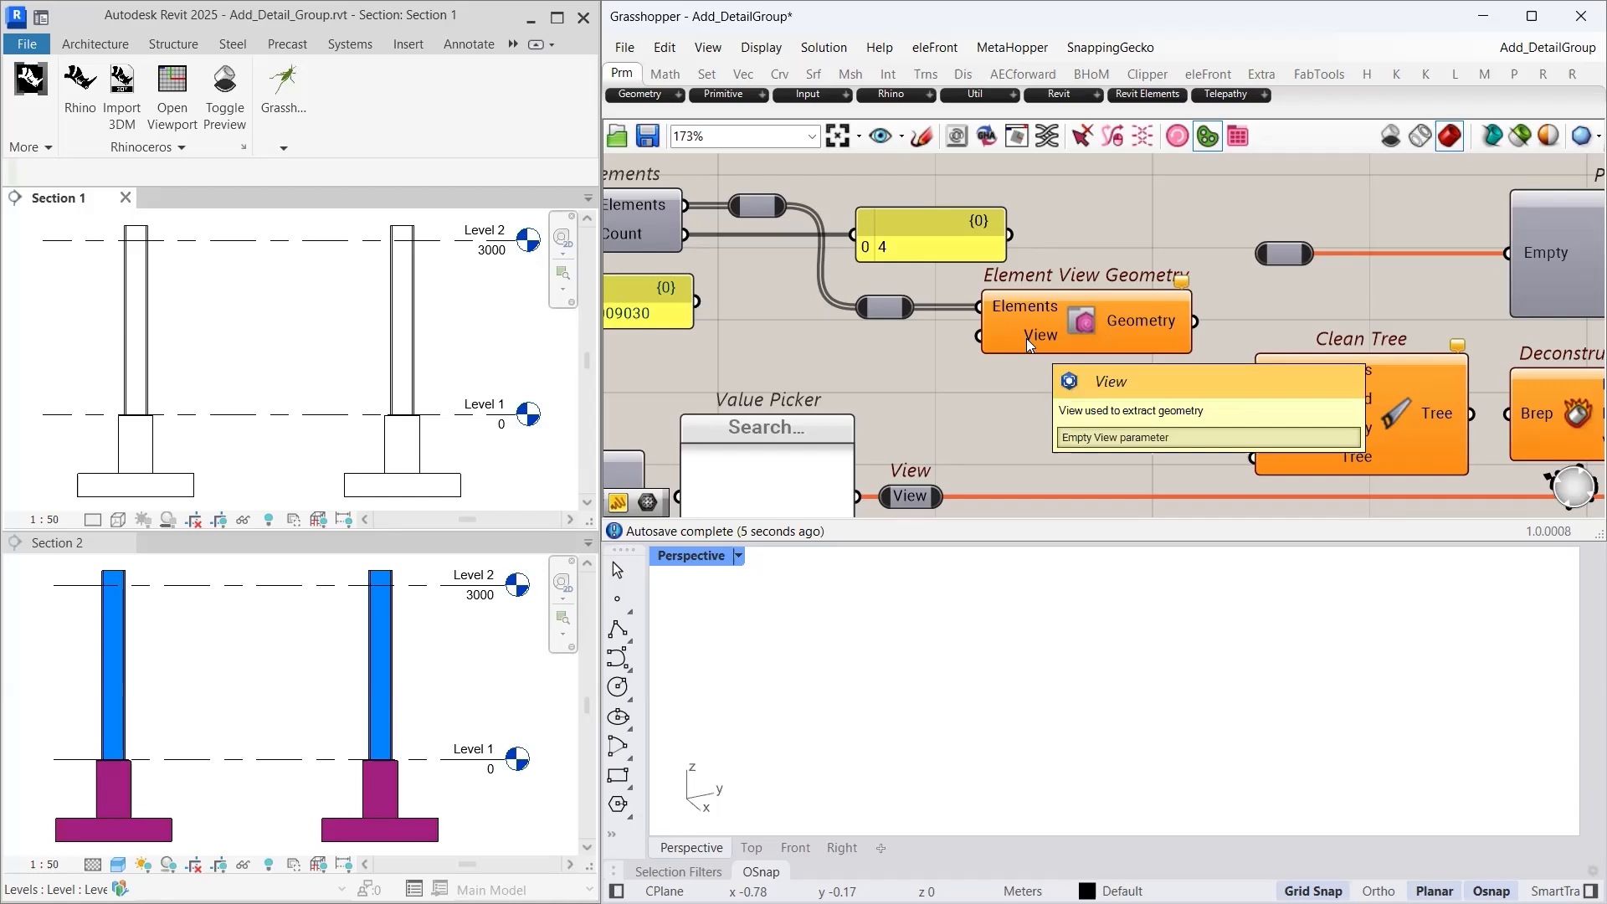
scroll(971, 405, "down", 3)
- Feed Query Views into the Value Picker and choose Section 1
scroll(990, 344, "up", 3)
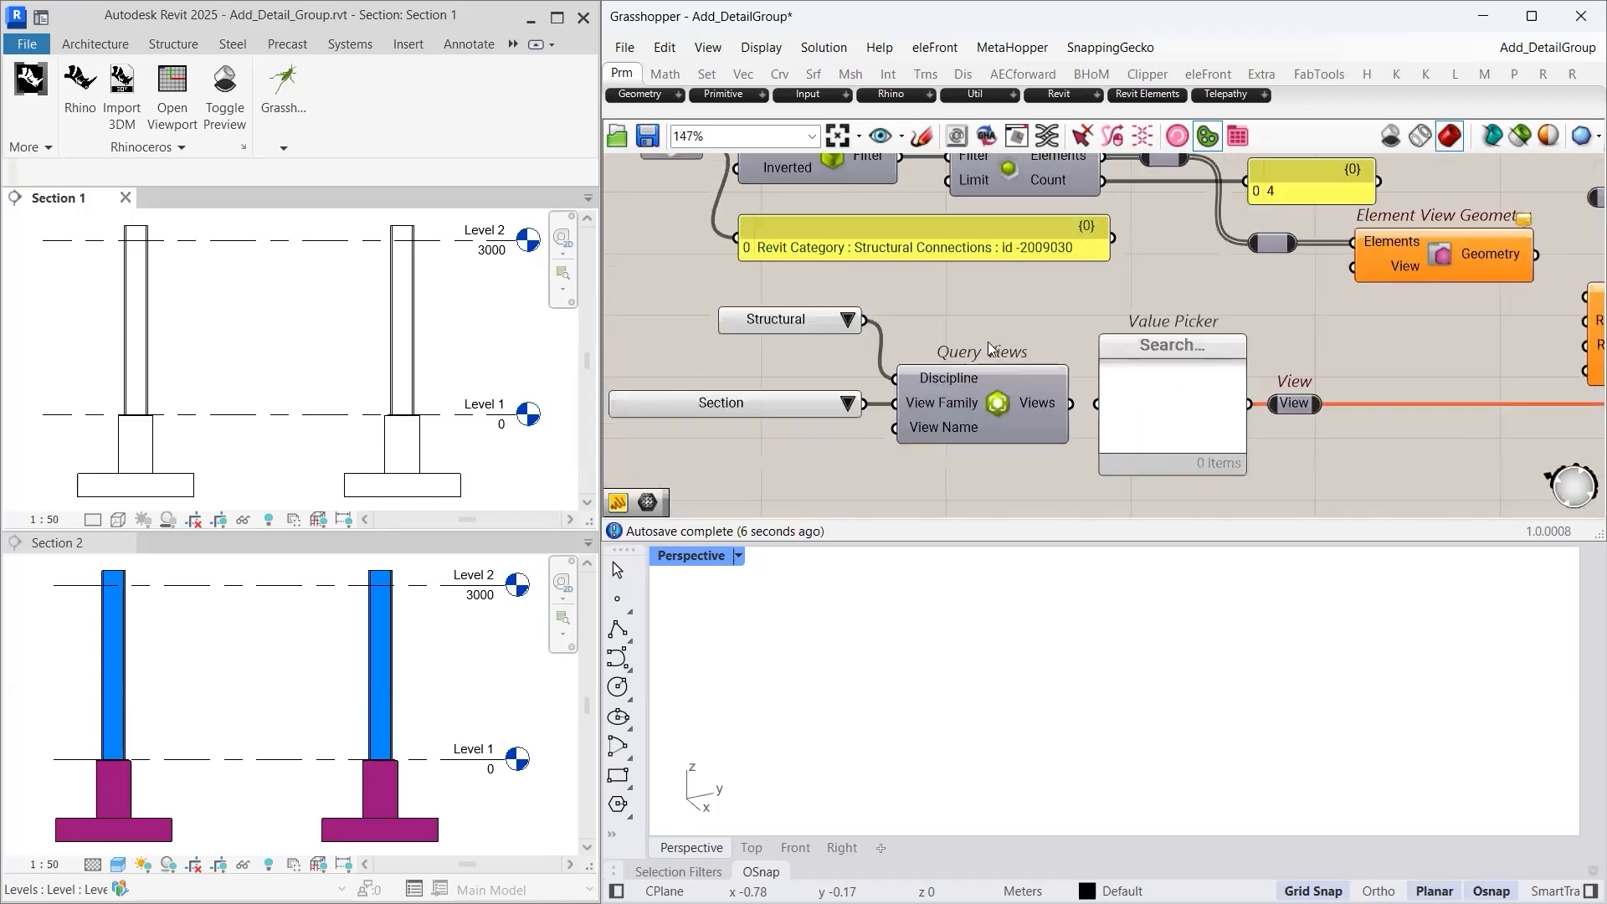
scroll(1031, 338, "down", 1)
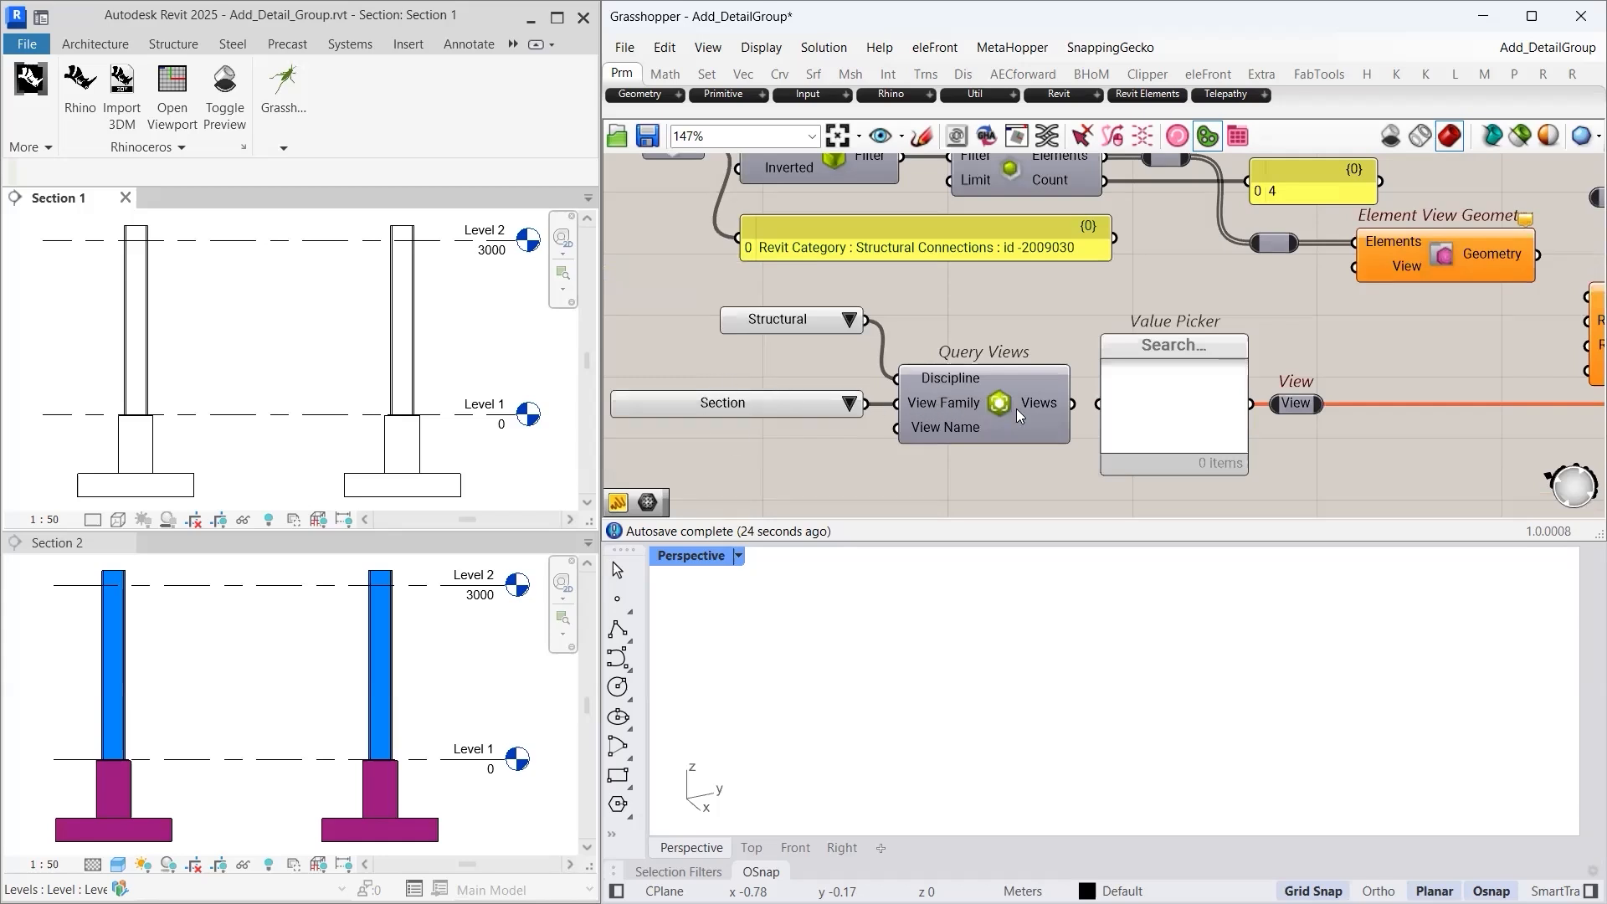
scroll(1030, 408, "up", 2)
mouse_move(1048, 405)
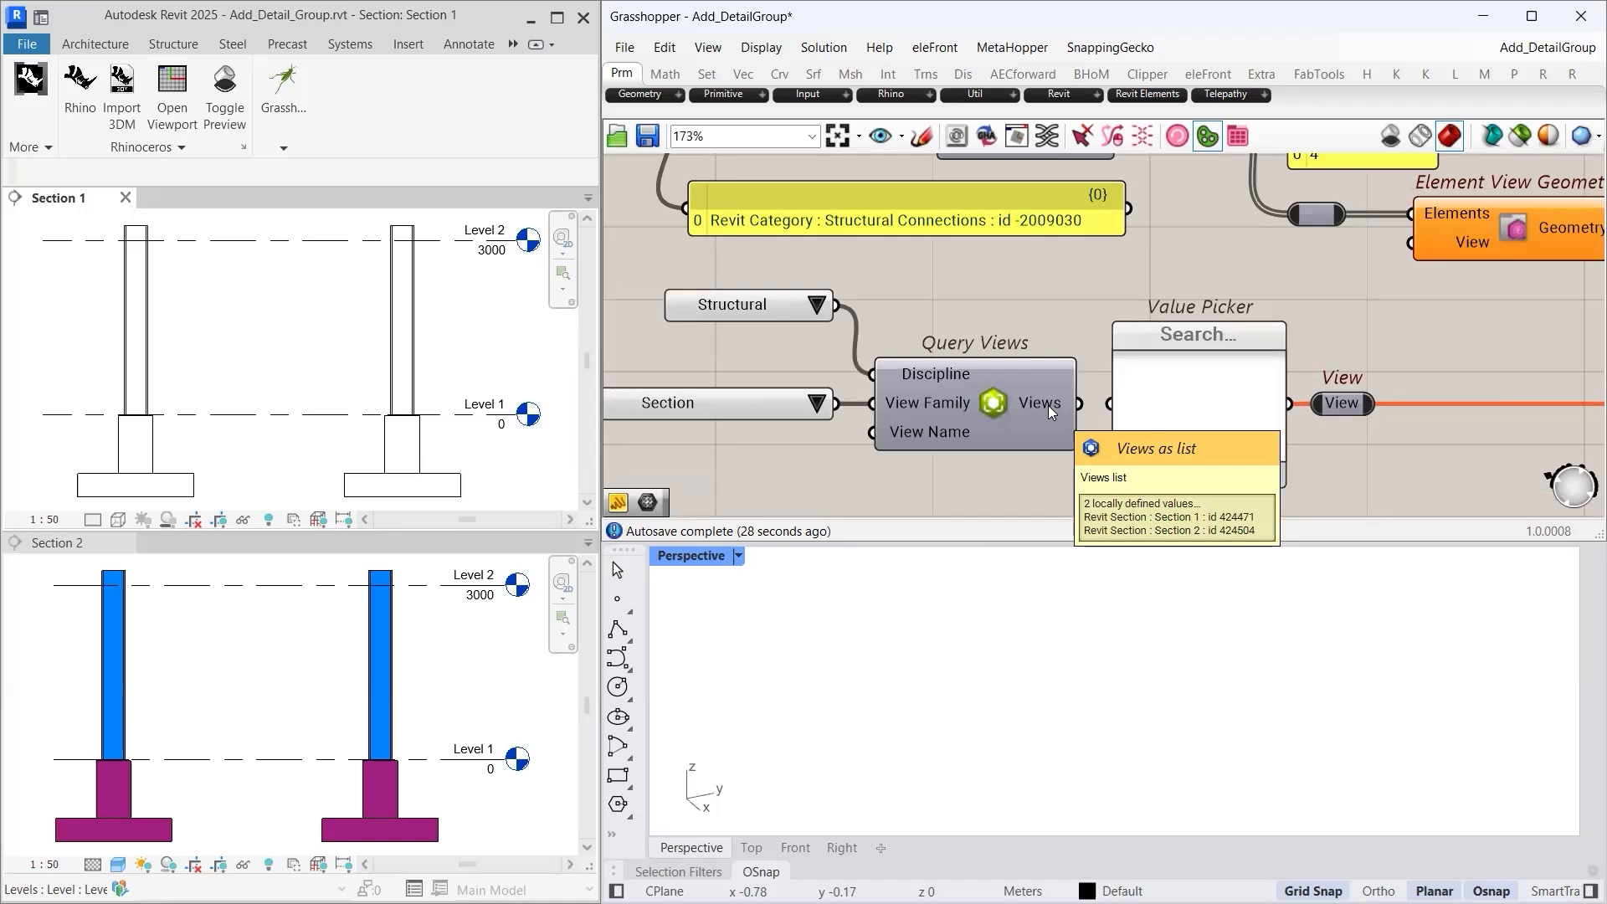
right_click_drag(1047, 405, 940, 404)
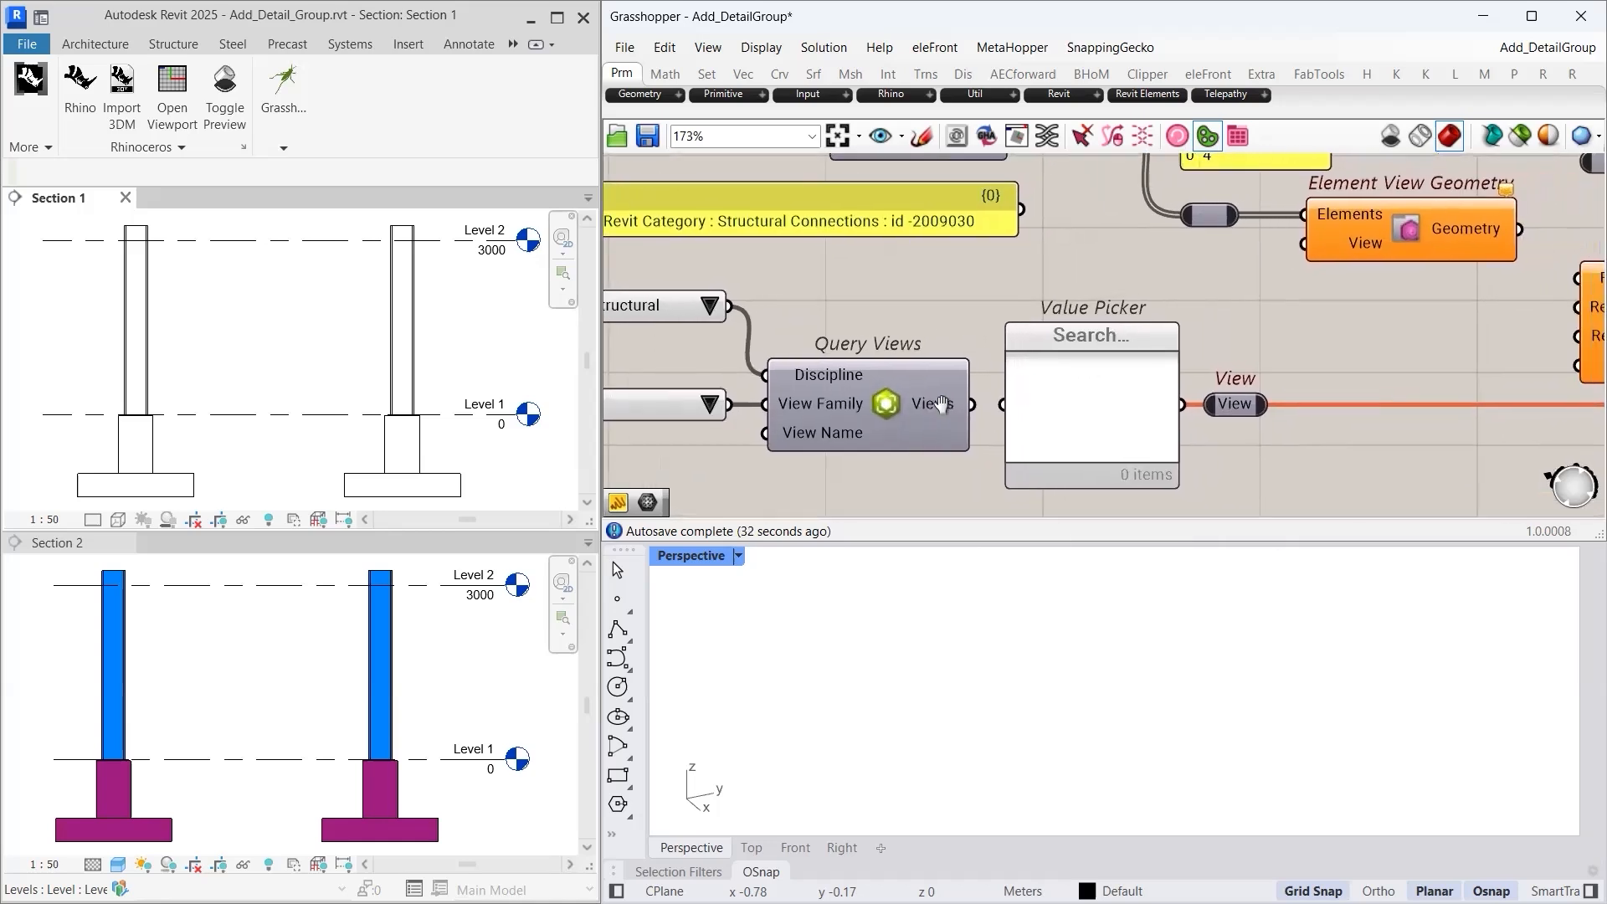
left_click_drag(970, 407, 997, 408)
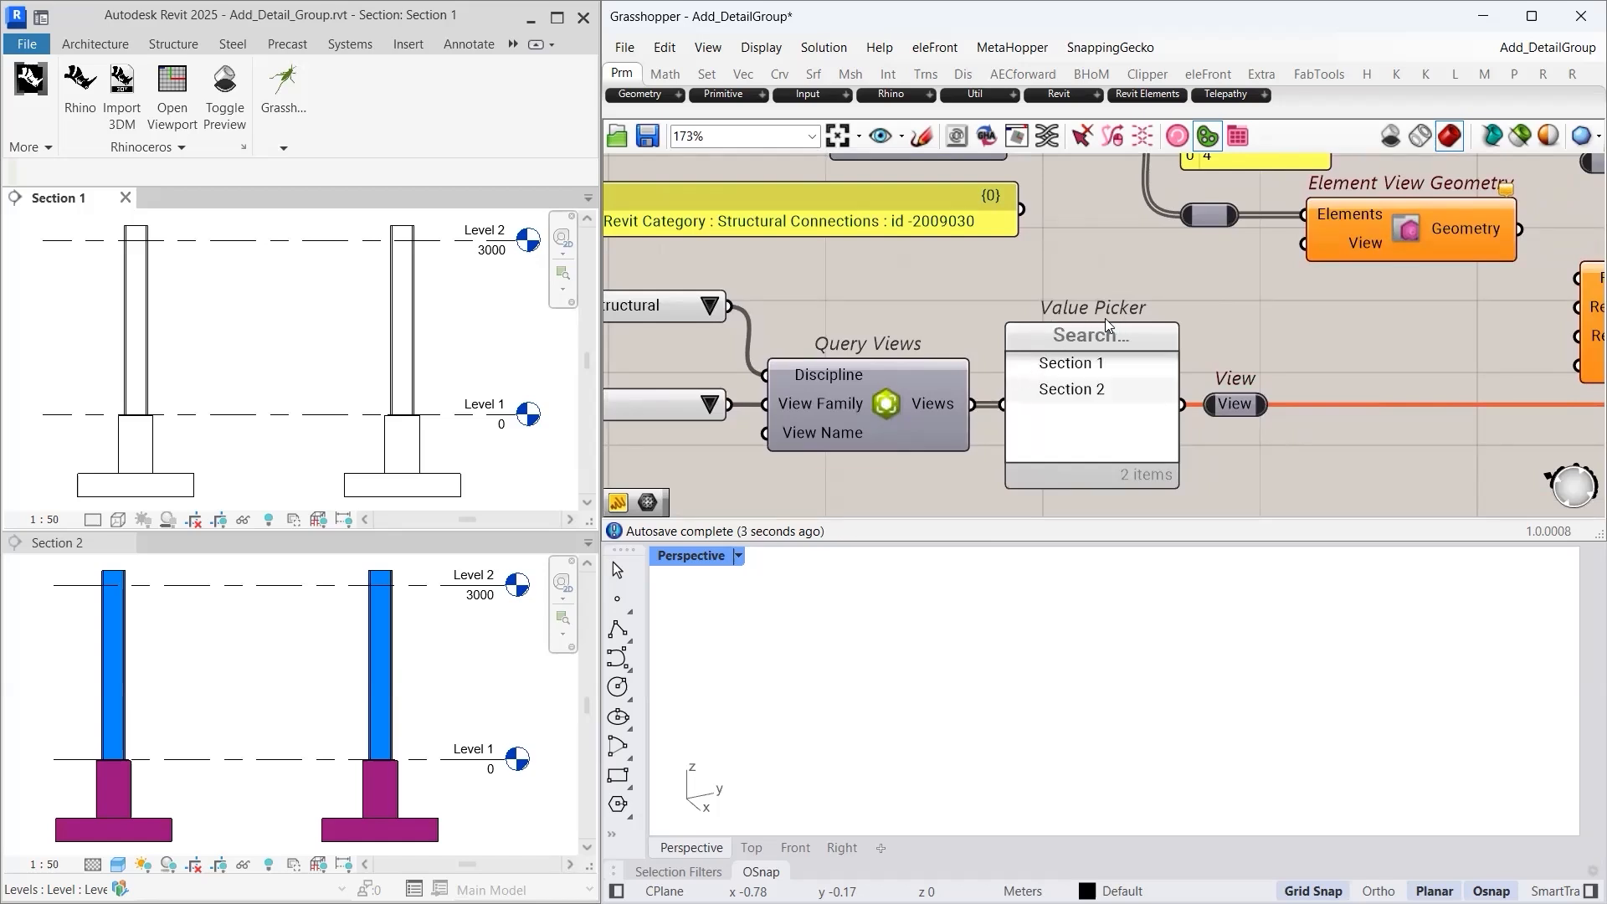
left_click(1081, 362)
- Connect the Section 1 view to Element View Geometry and preview the extracted geometry
right_click_drag(1315, 362, 1112, 401)
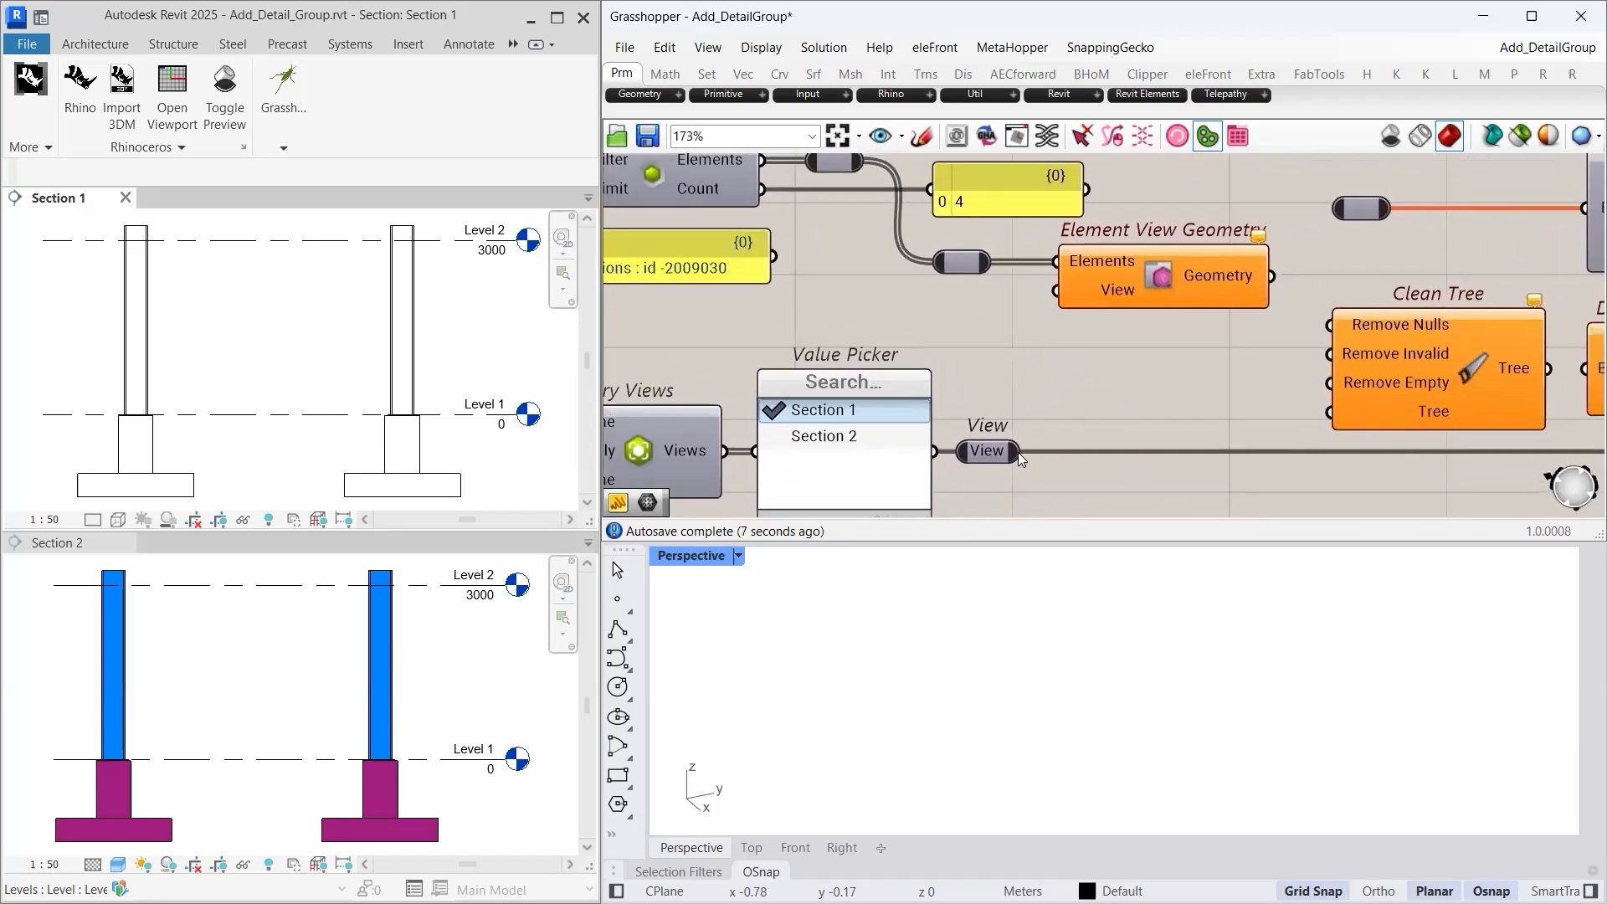
left_click_drag(1021, 452, 1051, 293)
right_click_drag(1190, 398, 1080, 383)
left_click(1054, 295)
right_click_drag(1081, 669, 1134, 671)
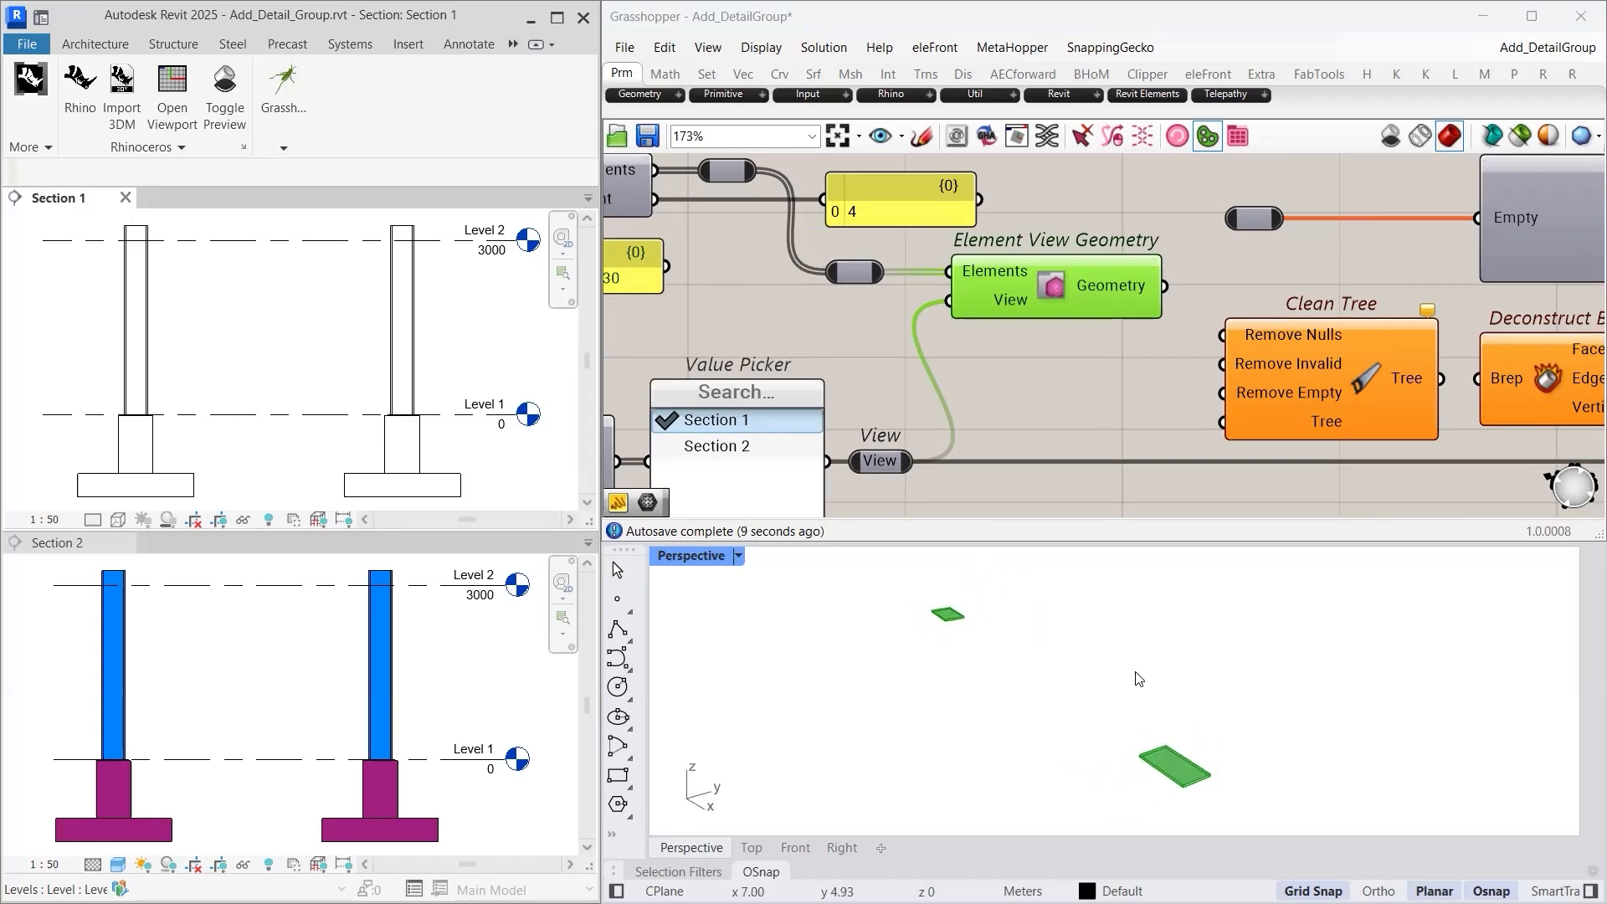
left_click(1106, 382)
- Send the Geometry output to the Param Viewer, showing four branches with 1, 0, 1, 0 items
scroll(1106, 382, "down", 2)
right_click_drag(1115, 412, 949, 428)
scroll(1039, 412, "up", 1)
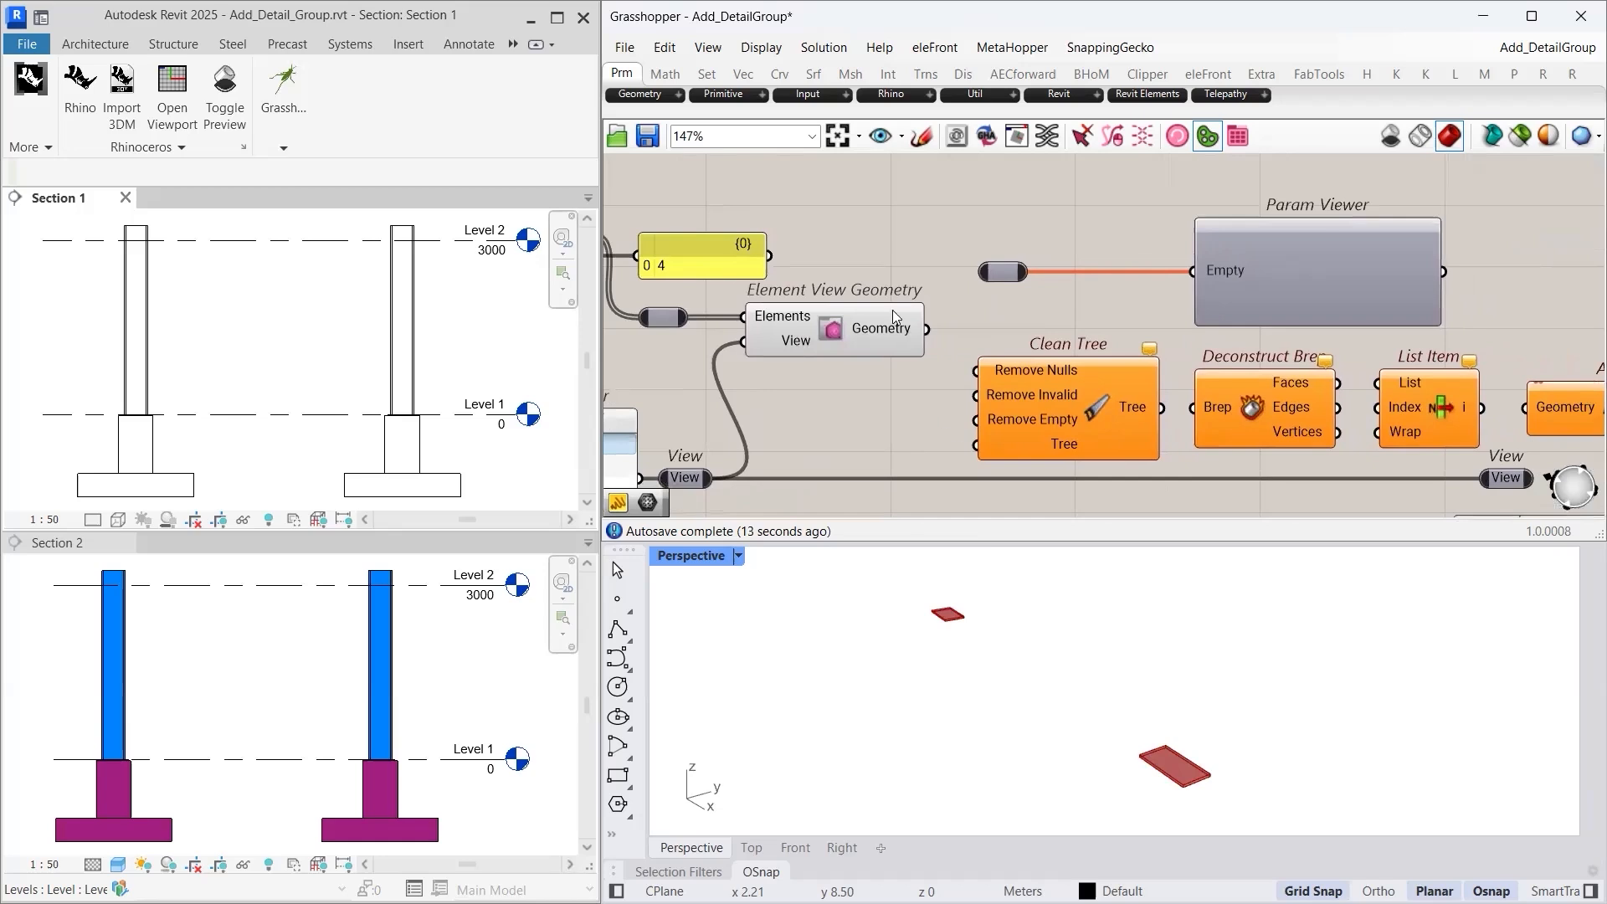
left_click_drag(938, 320, 981, 272)
right_click_drag(1295, 336, 1122, 343)
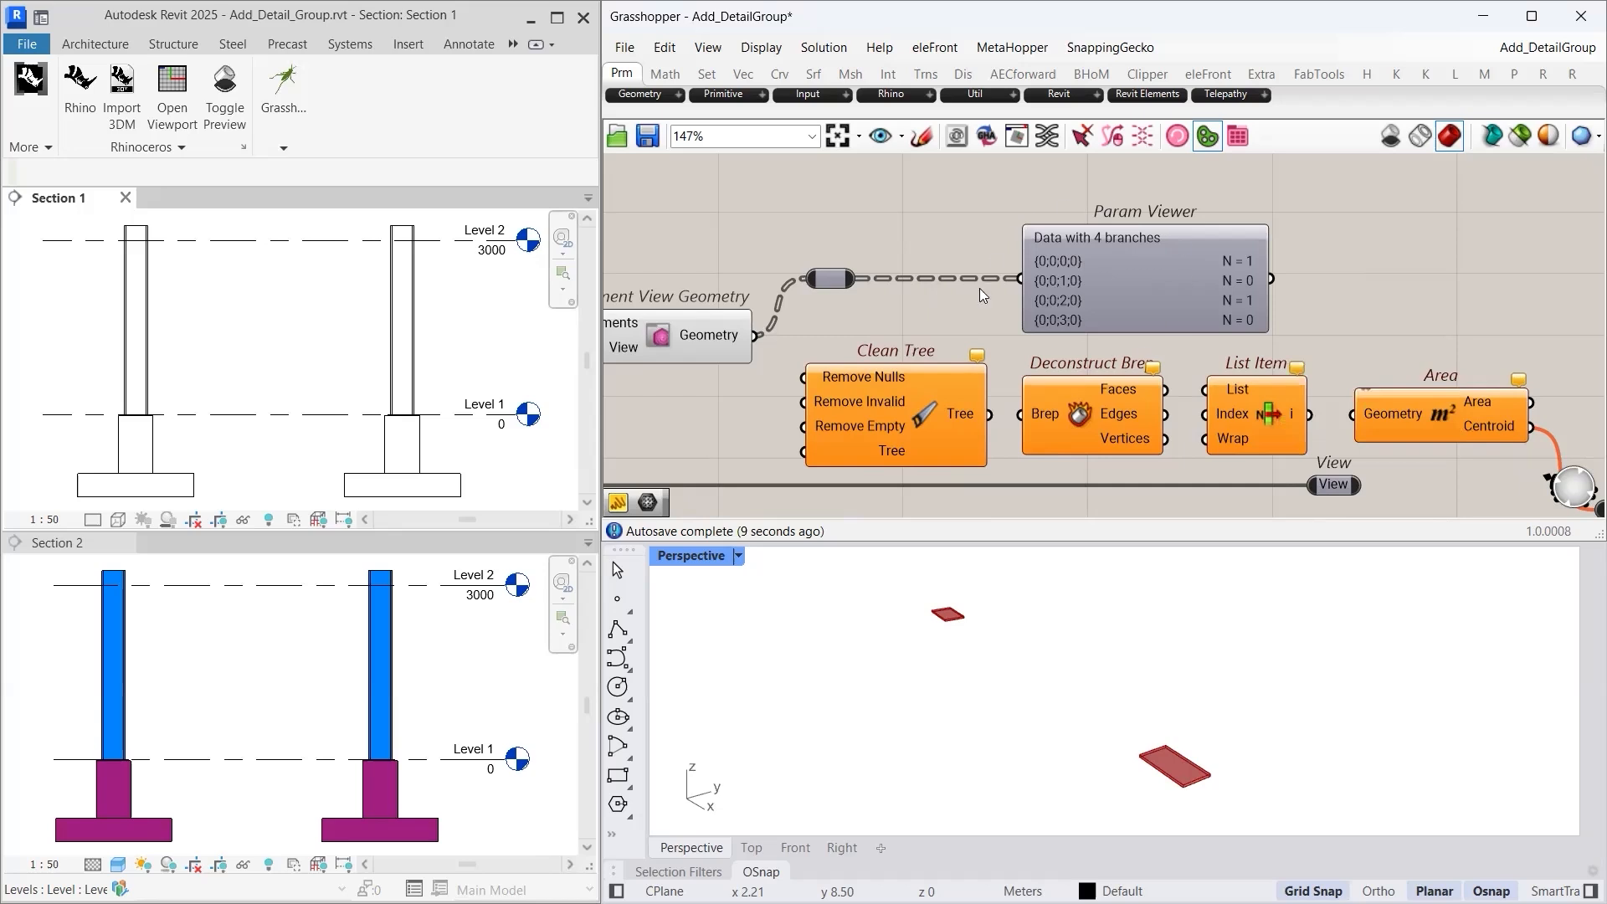
- Feed the geometry into Clean Tree and show the cleaned two-branch tree in the Param Viewer
right_click_drag(913, 306, 1080, 262)
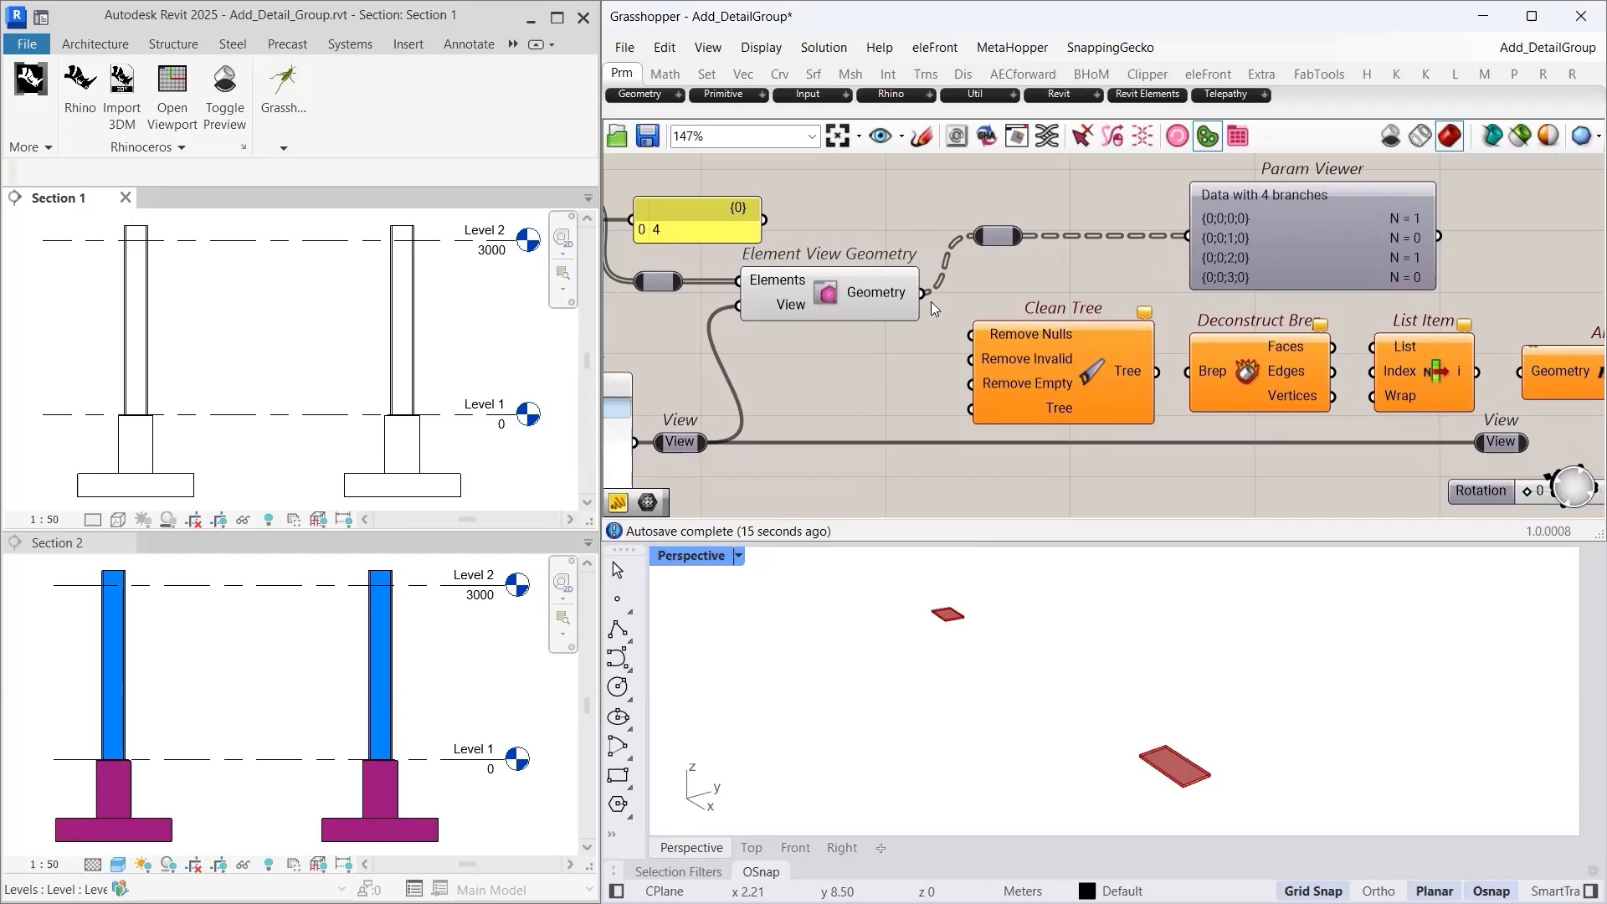
left_click_drag(940, 349, 971, 409)
left_click_drag(1156, 371, 1181, 249)
right_click_drag(1306, 282, 1158, 284)
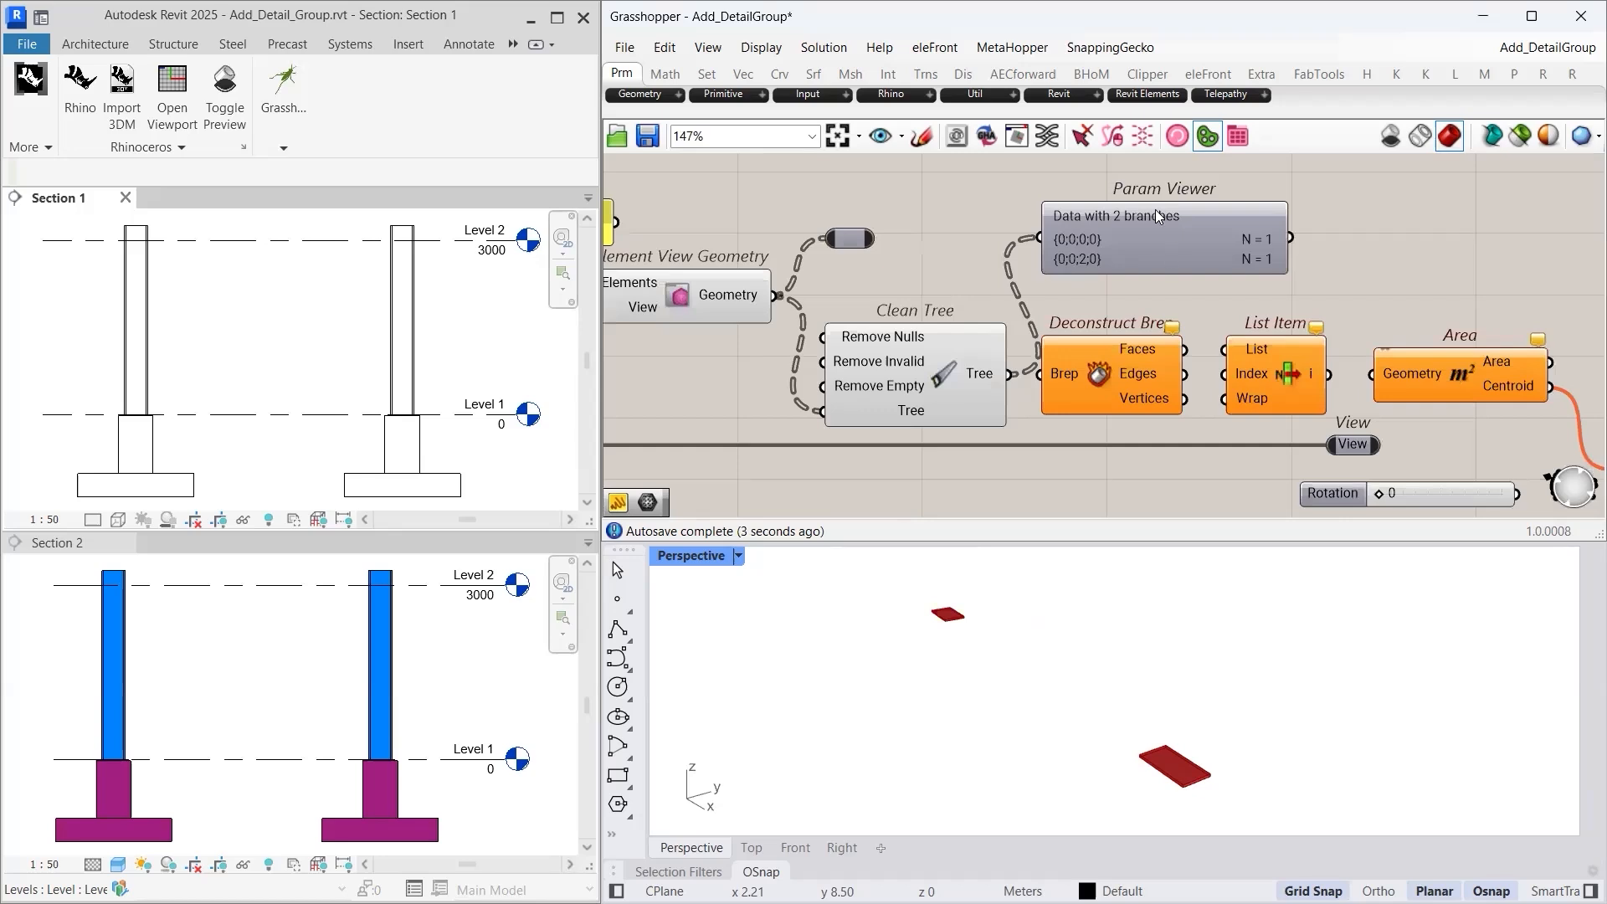
scroll(1126, 387, "up", 1)
- Pass the cleaned geometry through Deconstruct Brep and send its Faces into List Item
left_click_drag(990, 372, 1023, 372)
right_click_drag(1180, 410, 1042, 401)
left_click_drag(1056, 333, 1103, 333)
left_click(1146, 362)
right_click_drag(1159, 598, 1161, 653)
- Feed the List Item face into the Area component to get its area and centroid
right_click_drag(1250, 372, 1011, 324)
left_click_drag(988, 316, 1038, 316)
left_click(1116, 326)
mouse_move(1160, 771)
right_mouse_down()
mouse_move(1112, 700)
mouse_move(1123, 761)
mouse_move(1140, 713)
mouse_move(1122, 771)
mouse_move(1164, 766)
right_mouse_up()
left_click(1225, 410)
right_click_drag(1227, 435, 1115, 355)
scroll(1143, 385, "down", 2)
right_click_drag(1221, 452, 1109, 431)
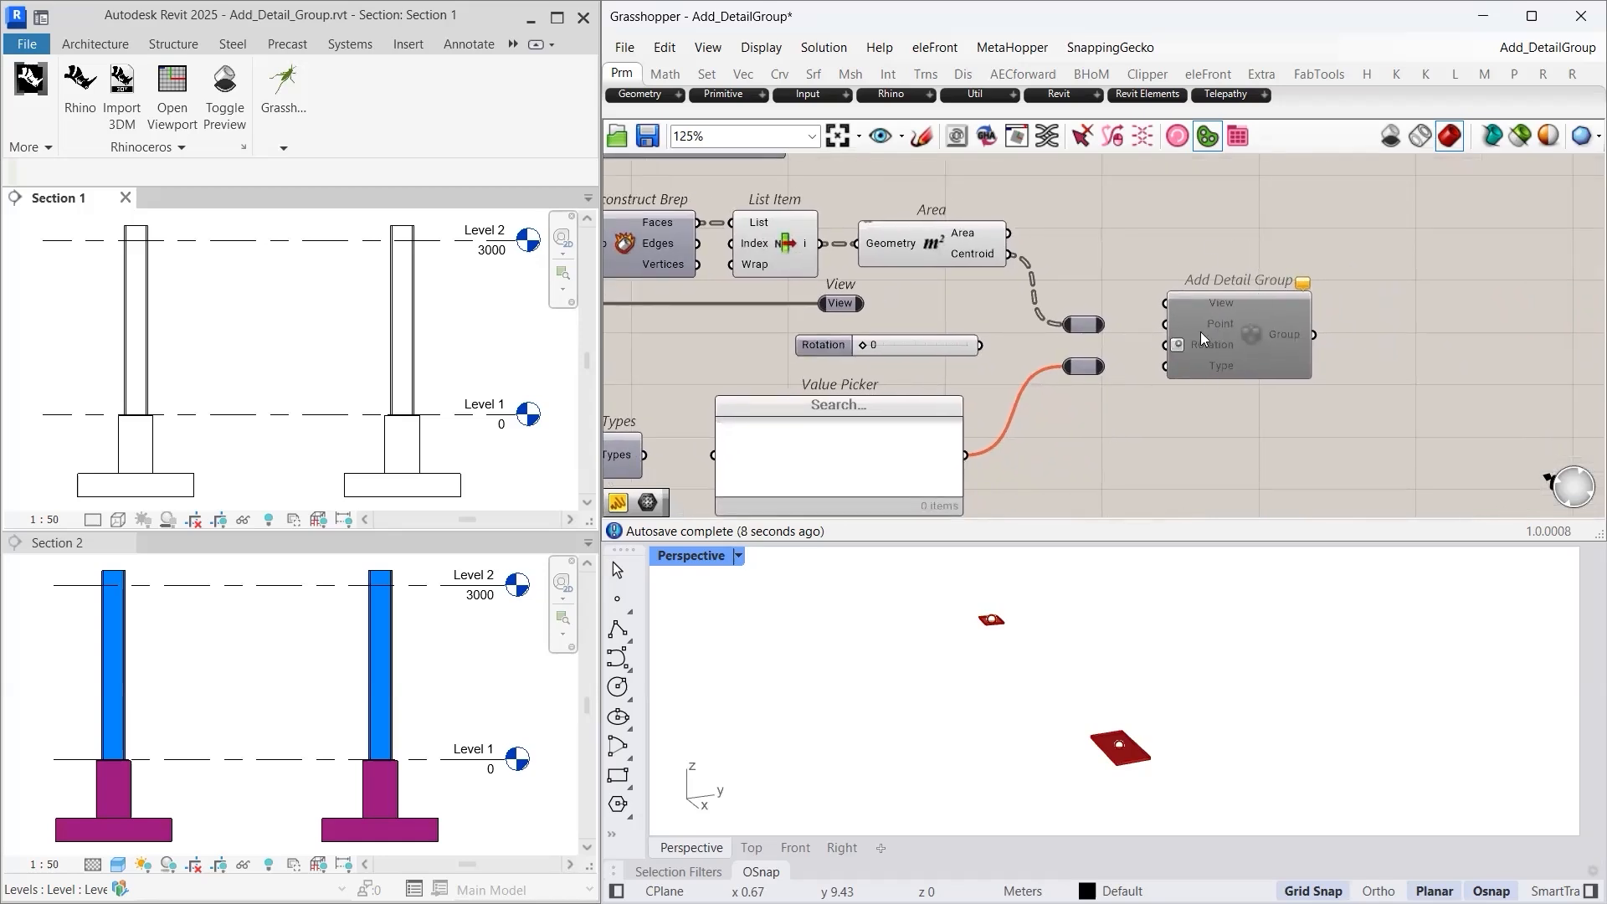
- Connect the chosen view and the face centroids to Add Detail Group's View and Point inputs
scroll(1200, 331, "up", 1)
right_click_drag(1199, 389, 1225, 400)
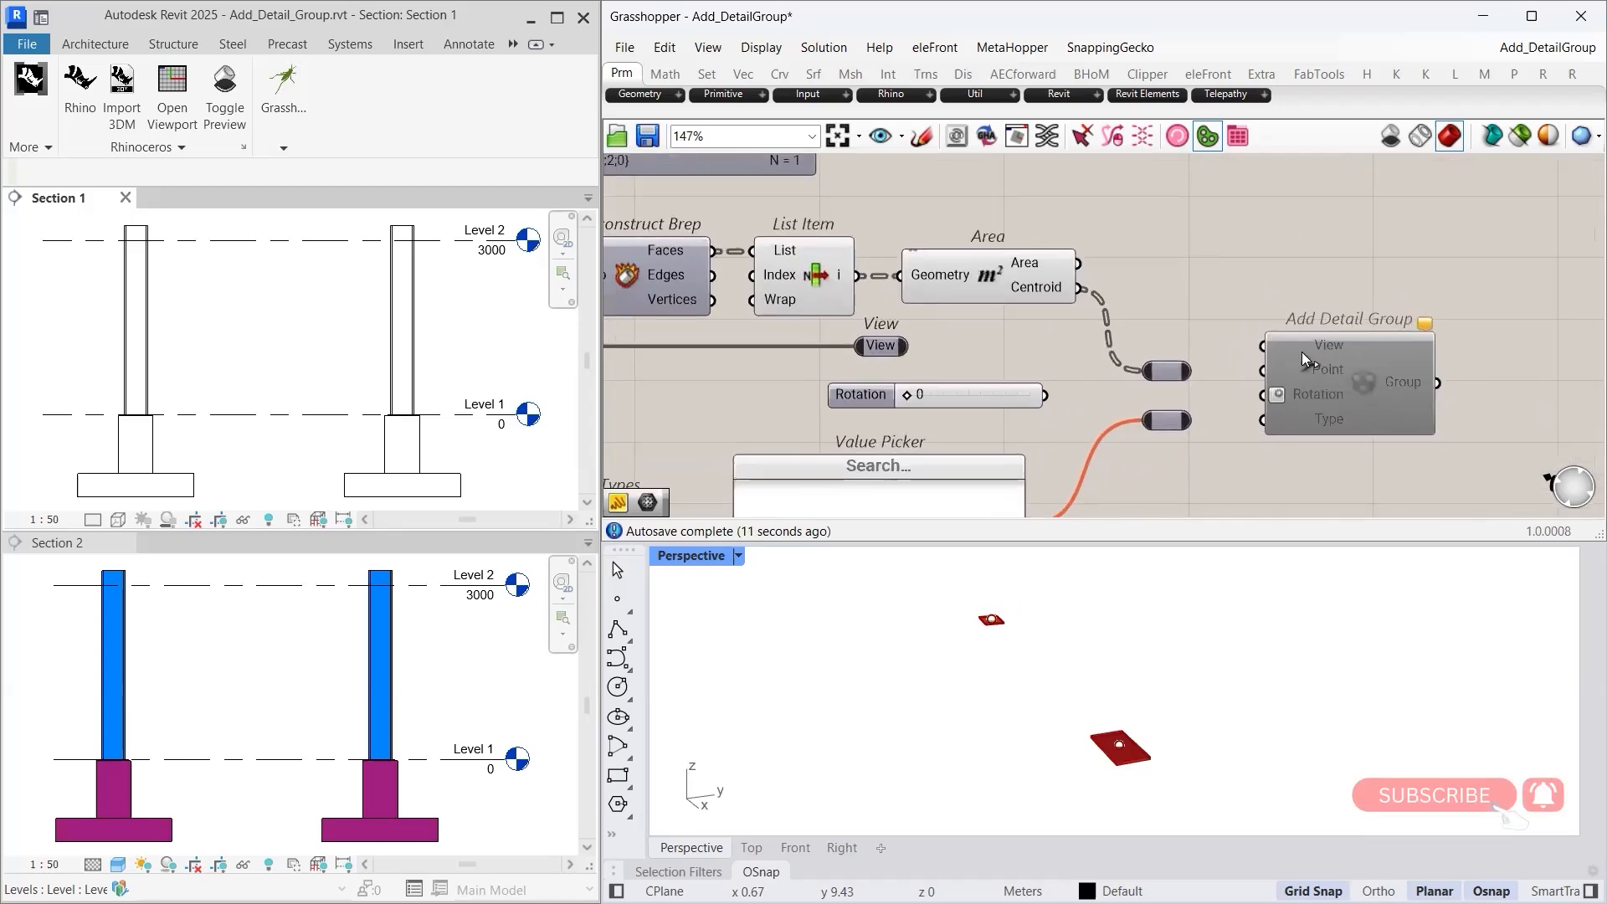
left_click_drag(1027, 348, 1251, 348)
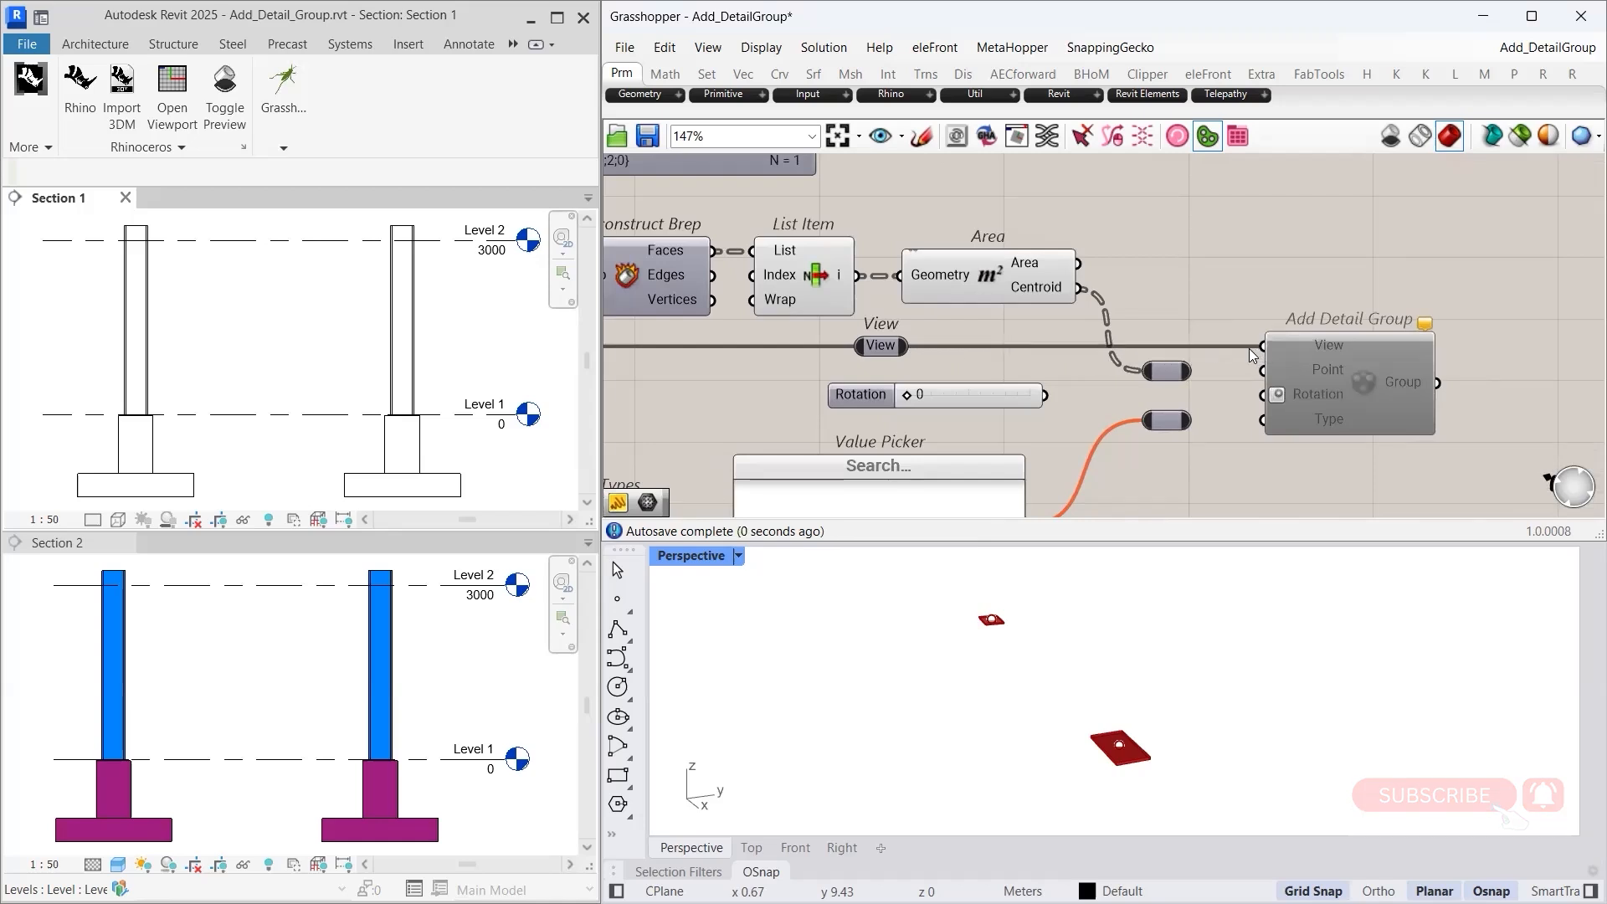
left_click_drag(1195, 373, 1253, 374)
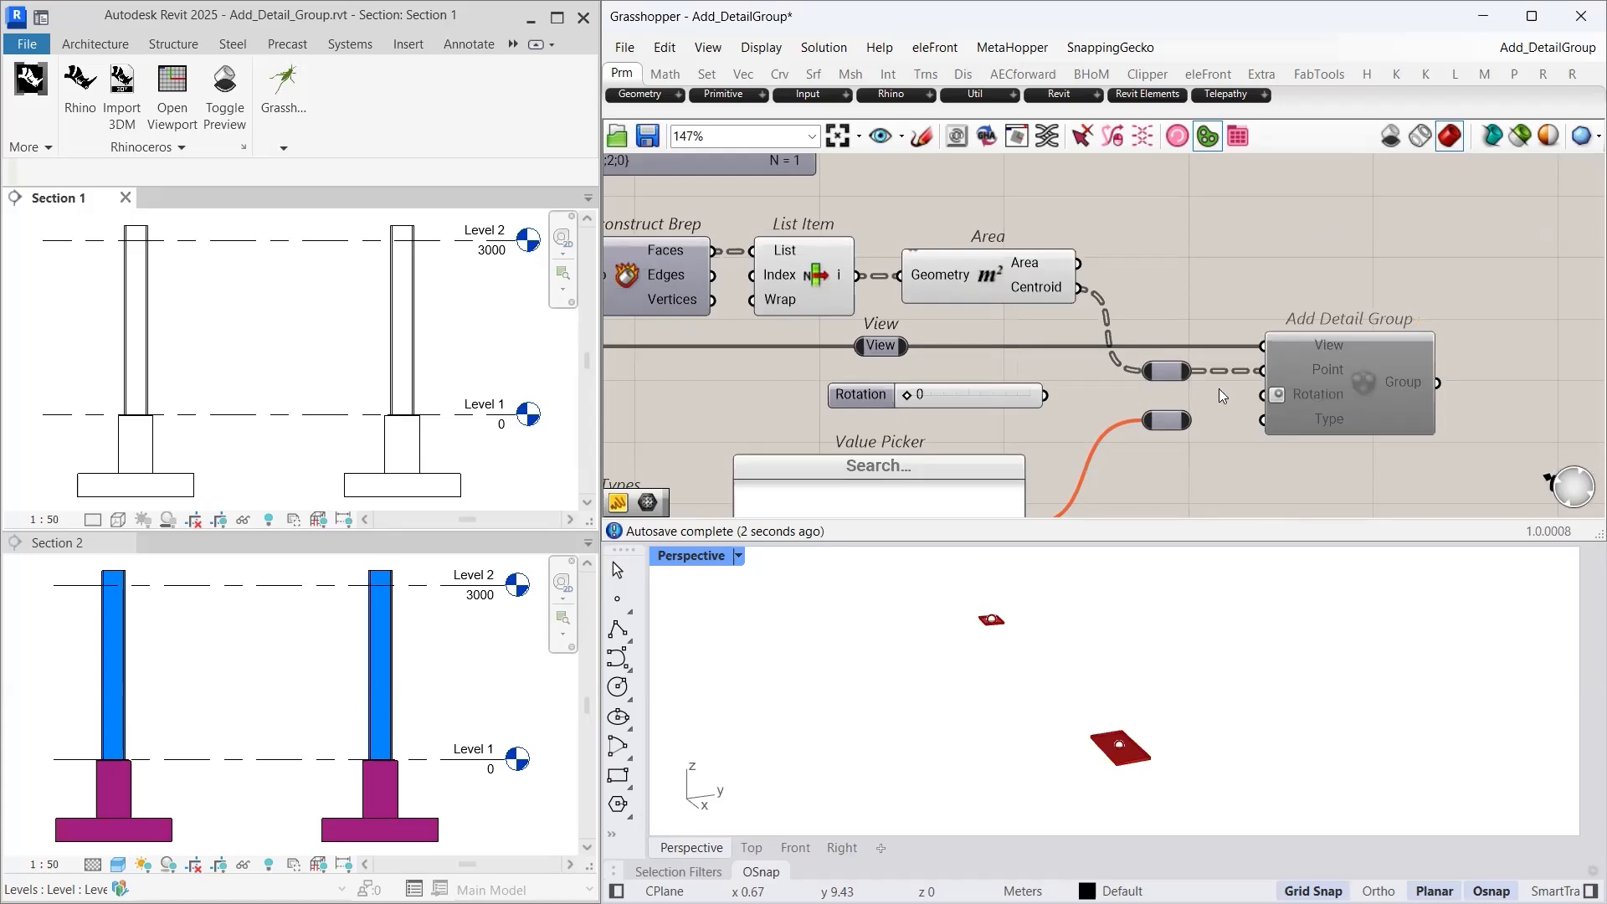
- Connect the Rotation slider, set to 0, to Add Detail Group's Rotation input
left_click_drag(1045, 394, 1262, 394)
left_click_drag(909, 396, 983, 397)
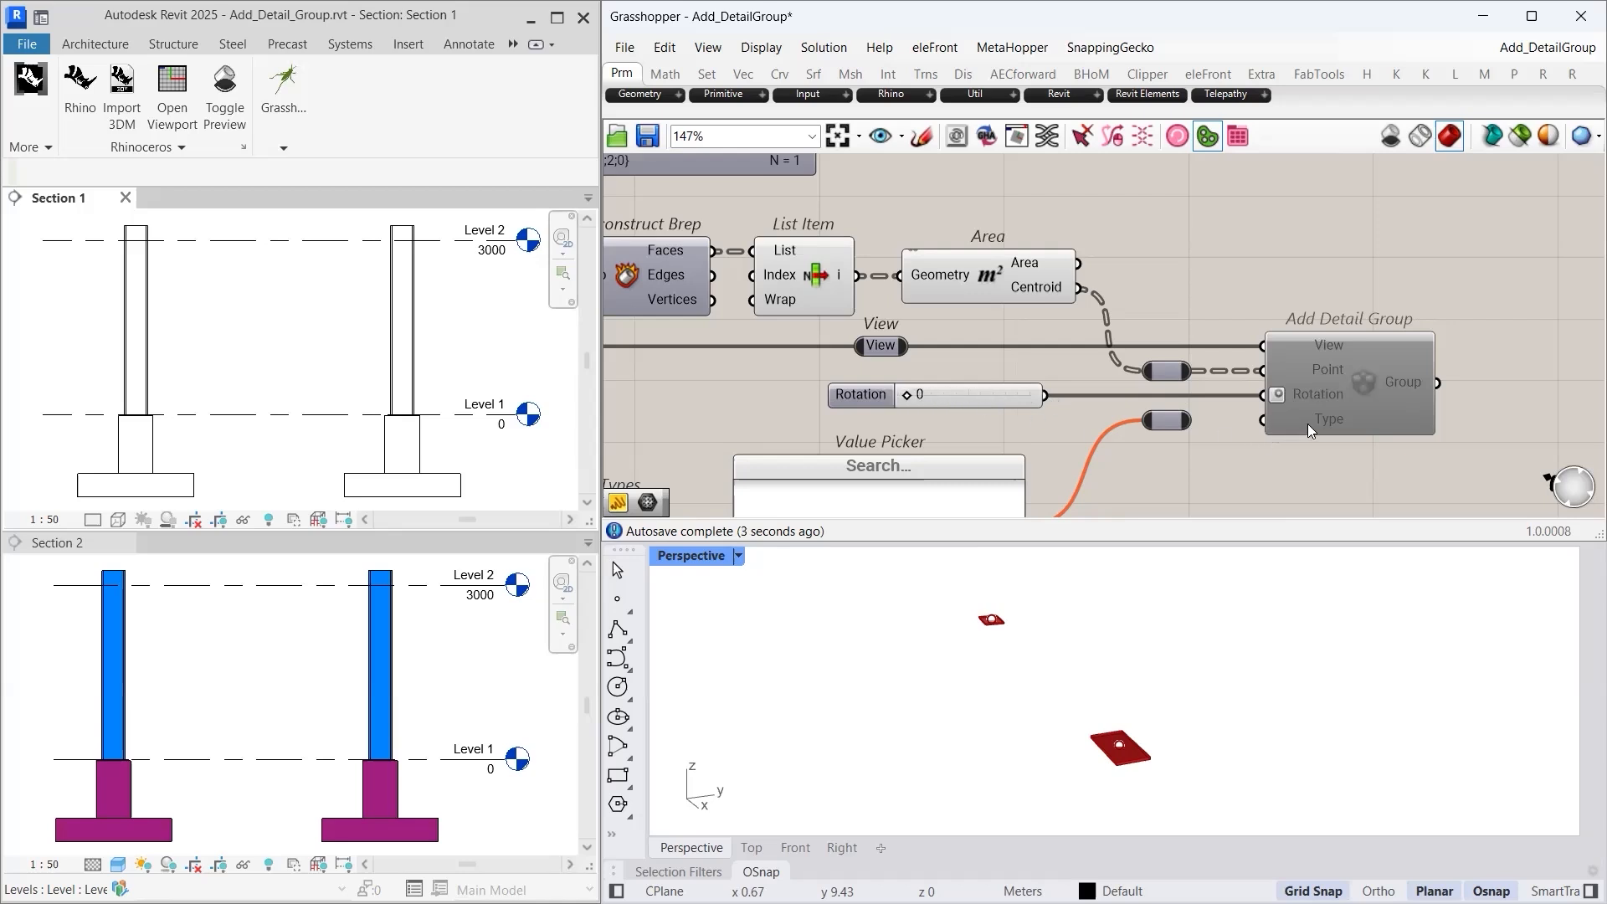
right_click_drag(1304, 432, 1309, 369)
scroll(1277, 350, "up", 1)
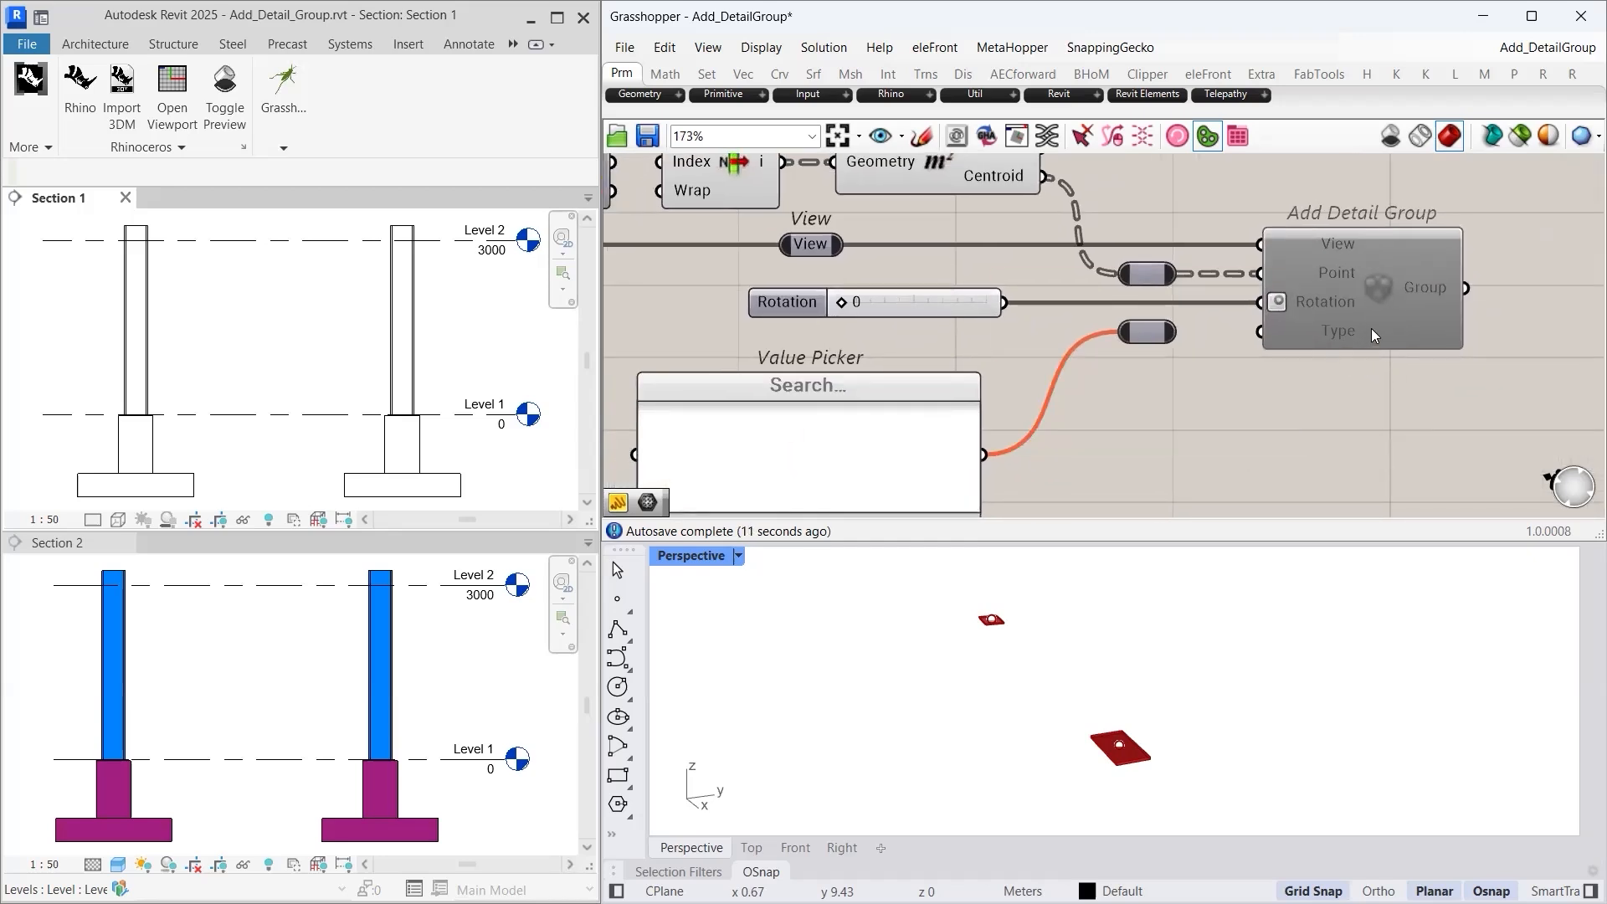
right_click_drag(1160, 422, 1313, 390)
scroll(1237, 385, "down", 1)
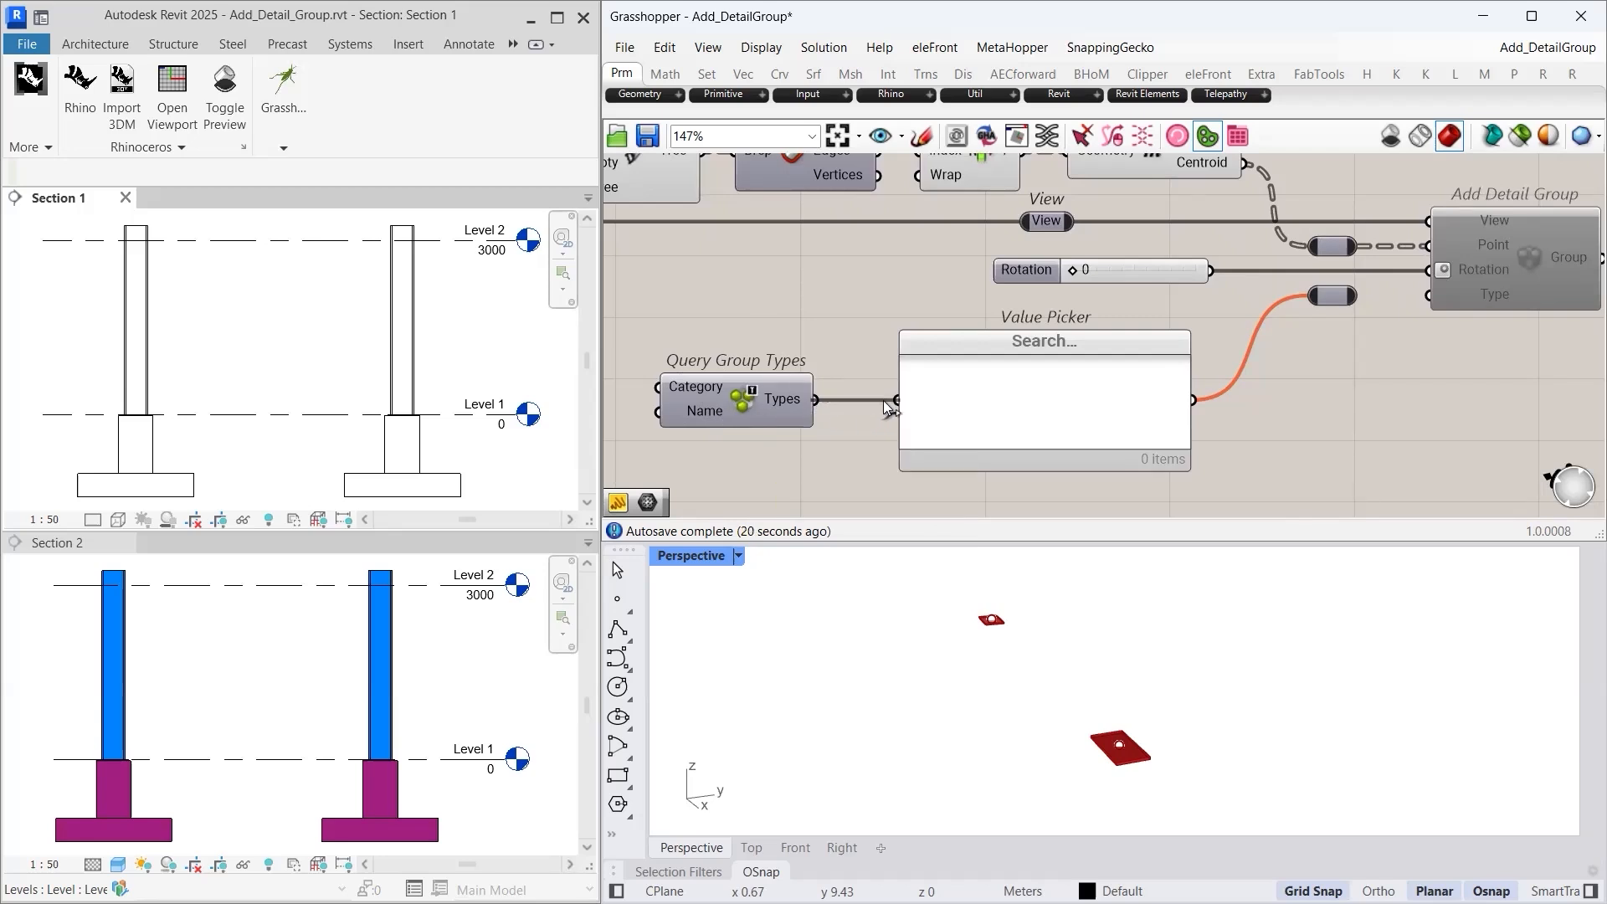
- Choose 'Detail Group : AnchorBolt Assembly Detail' as the type in the Value Picker
left_click_drag(884, 406, 881, 403)
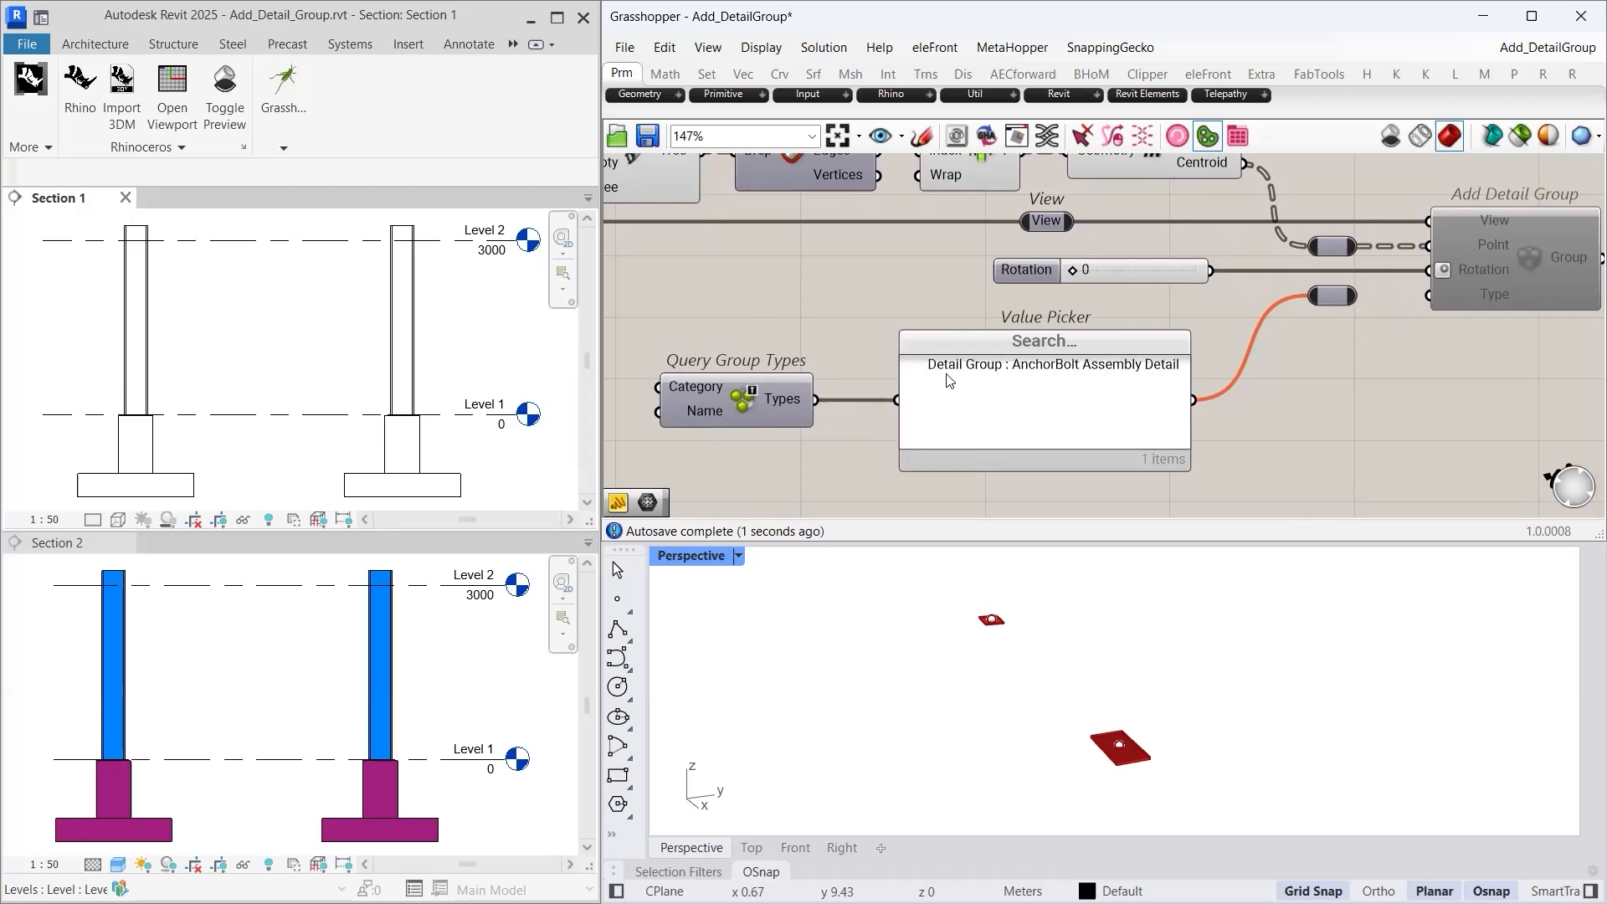
left_click(1073, 373)
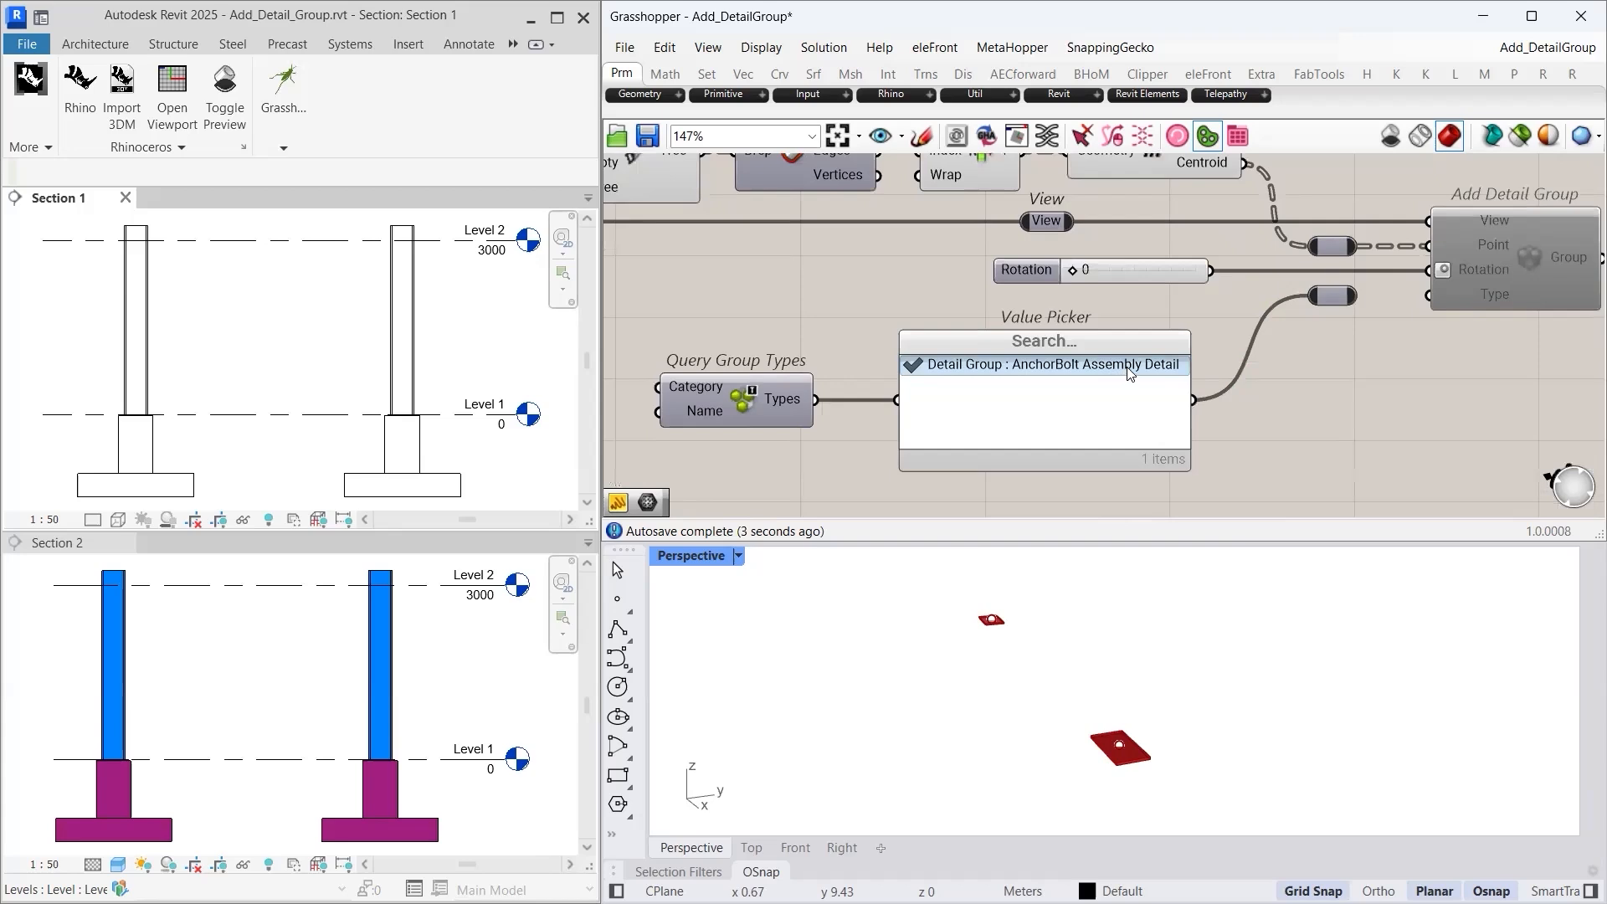
right_click_drag(1323, 400, 1197, 393)
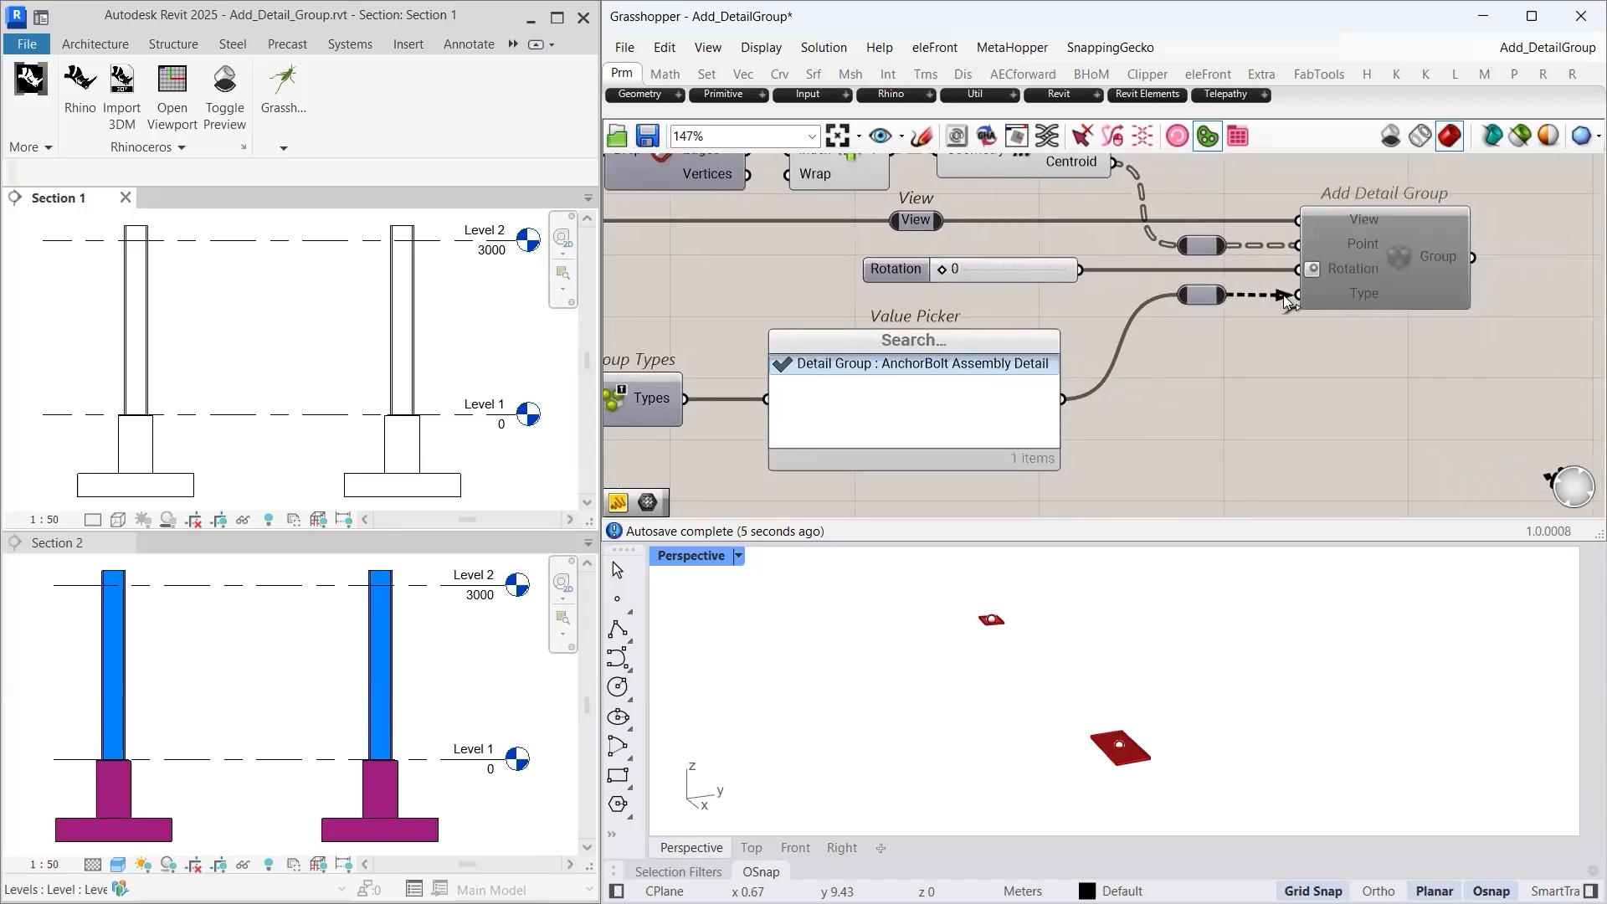
right_click_drag(1309, 374, 1128, 435)
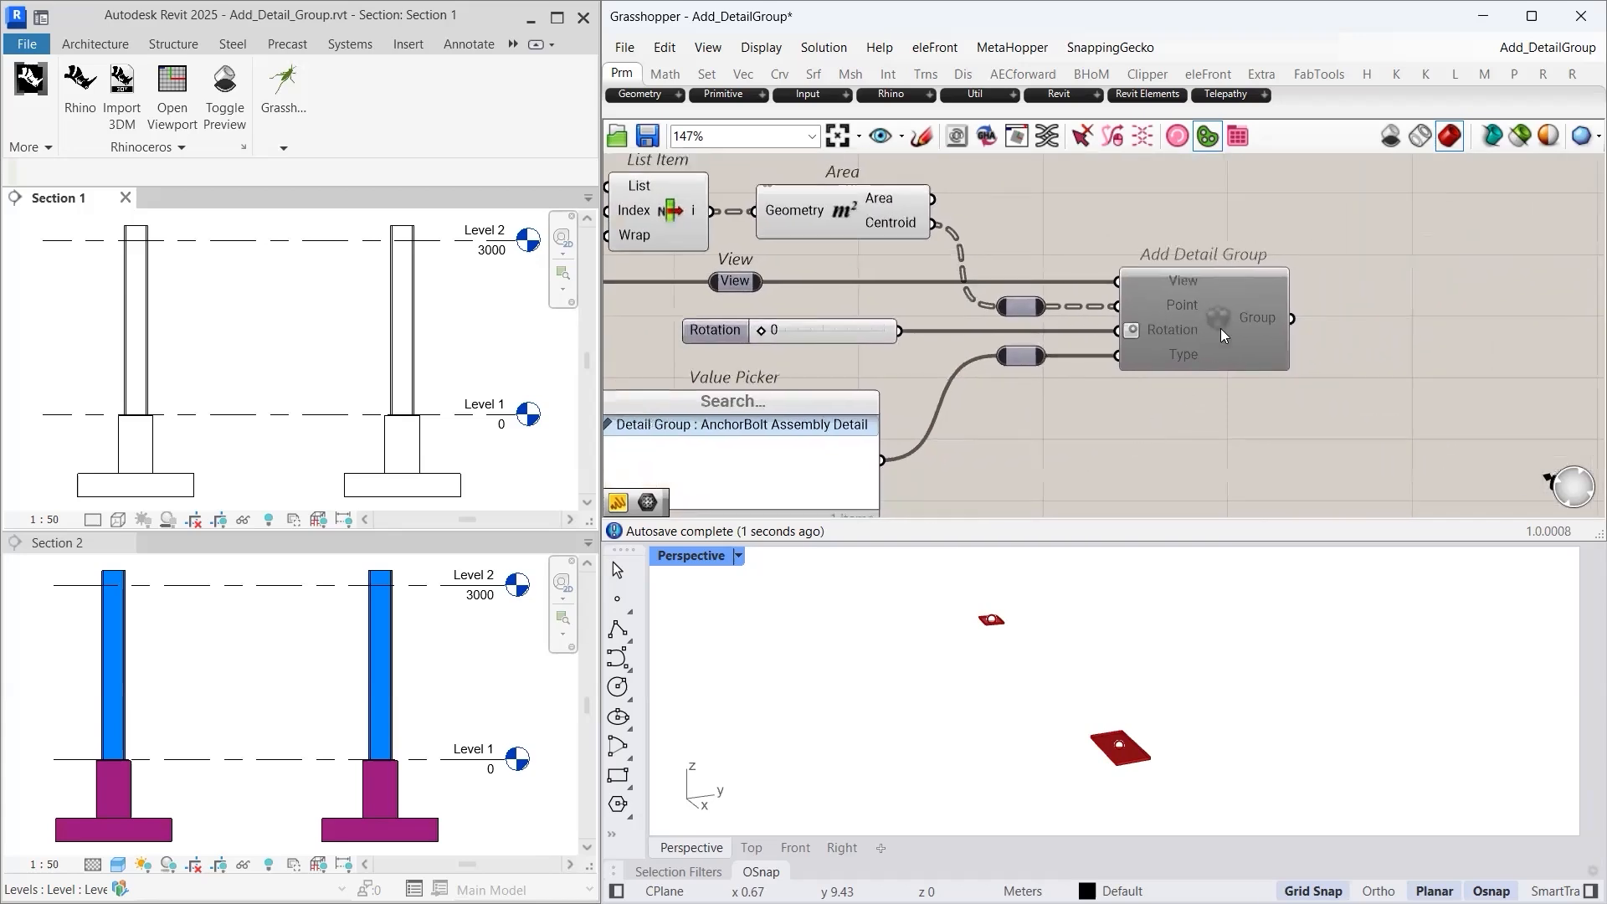
- Select Add Detail Group and bring up its radial quick-options menu
left_click(1158, 328)
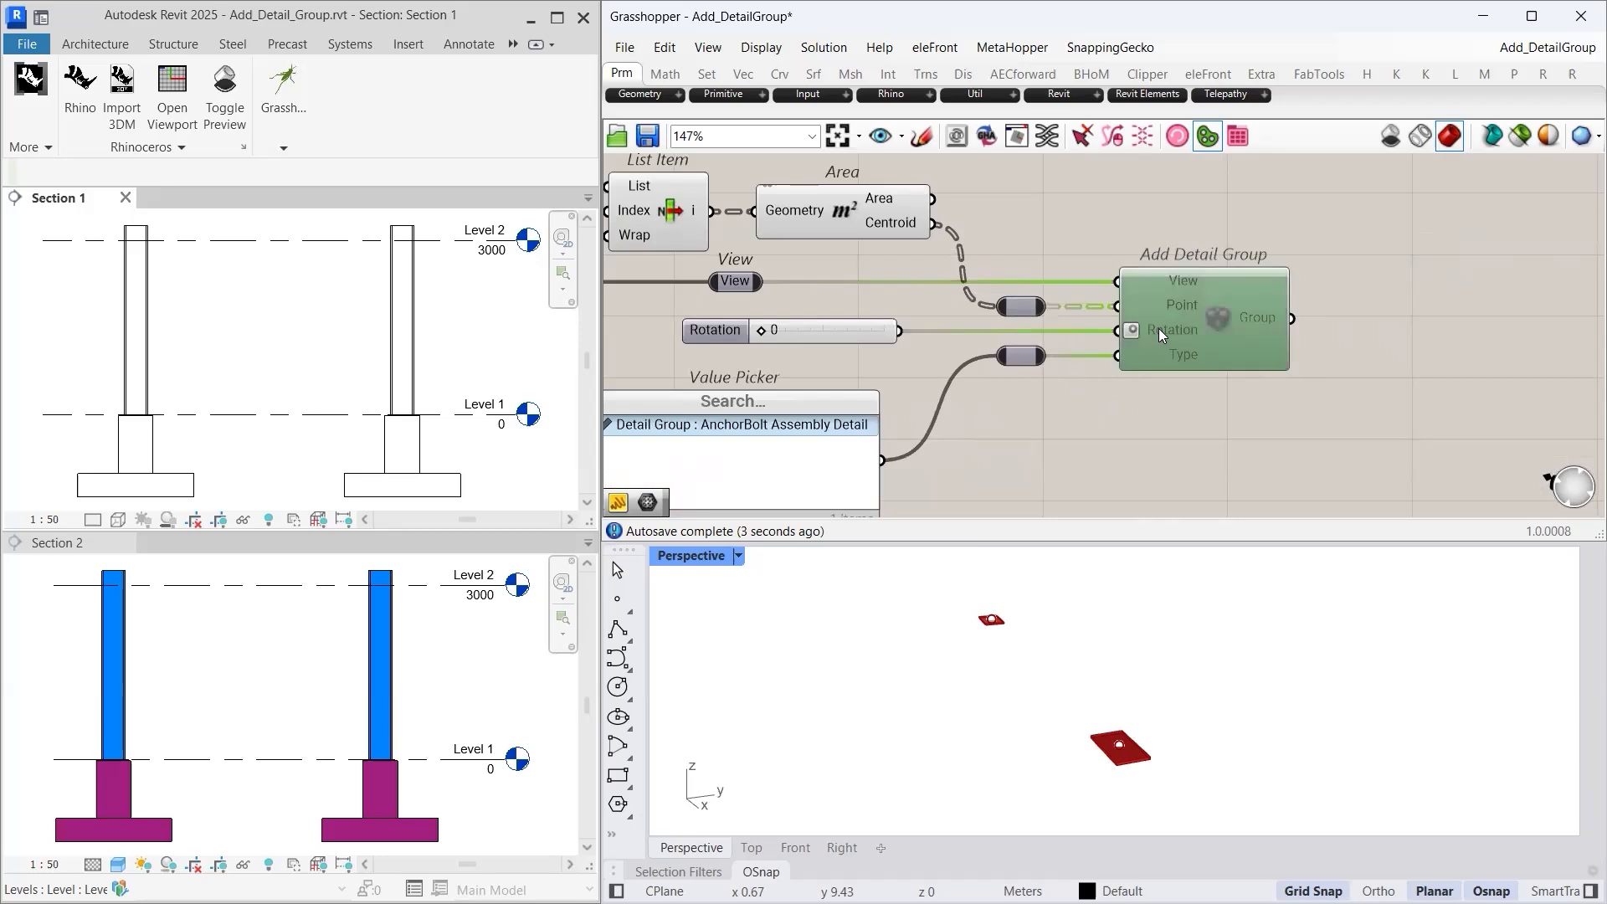
middle_click(1158, 328)
left_click(1213, 331)
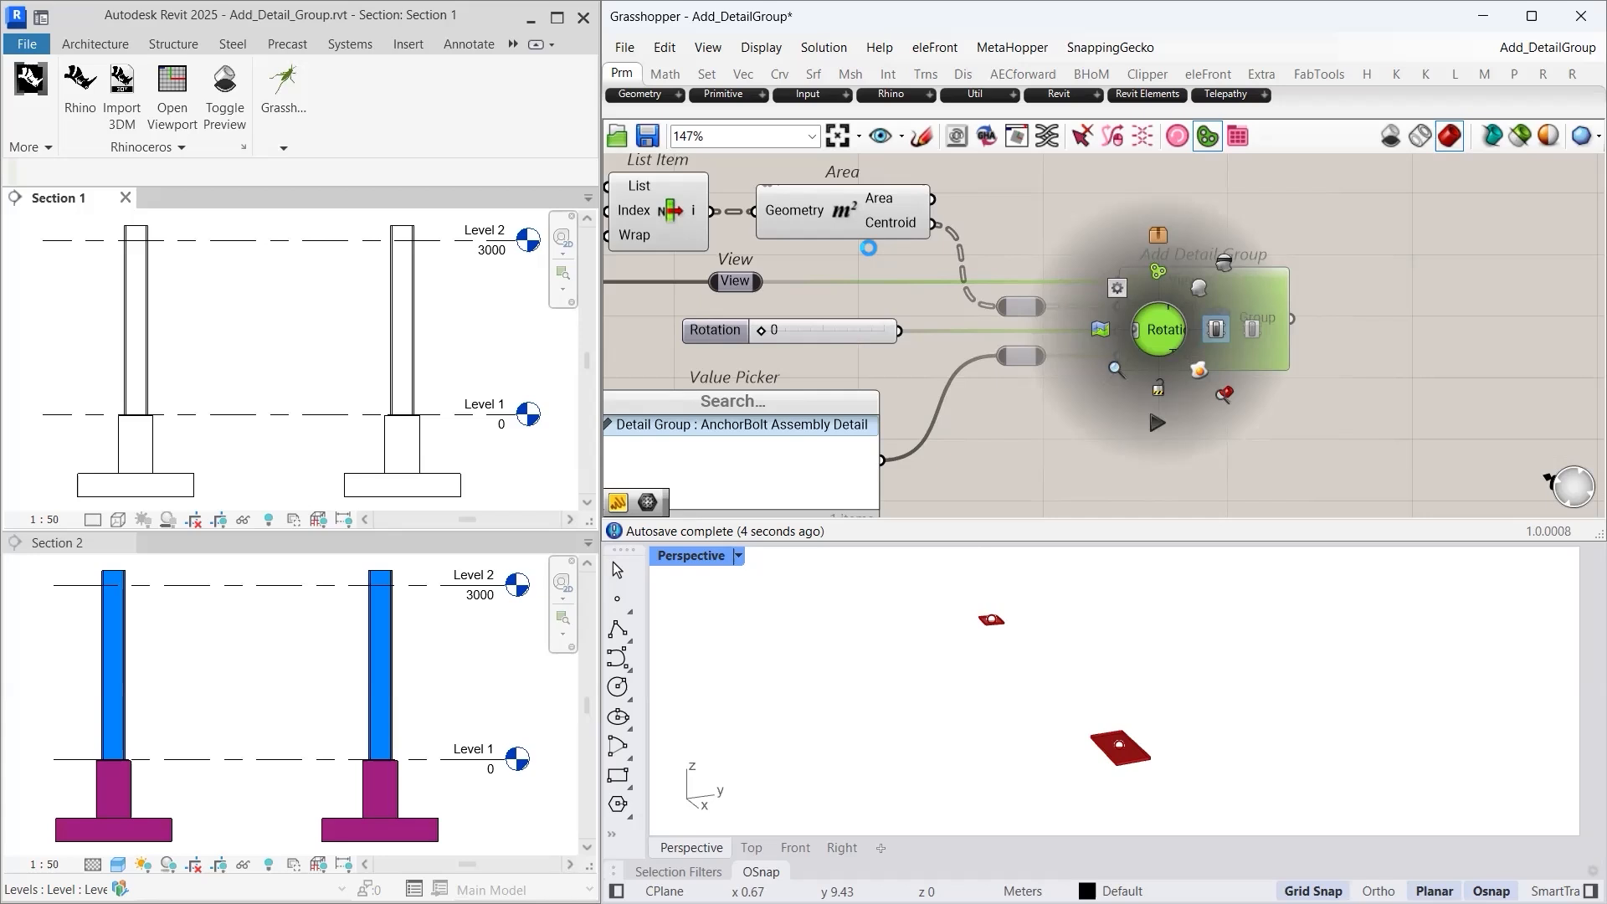
- Enable Add Detail Group and inspect a placed anchor bolt detail group in Section 1
left_click(837, 135)
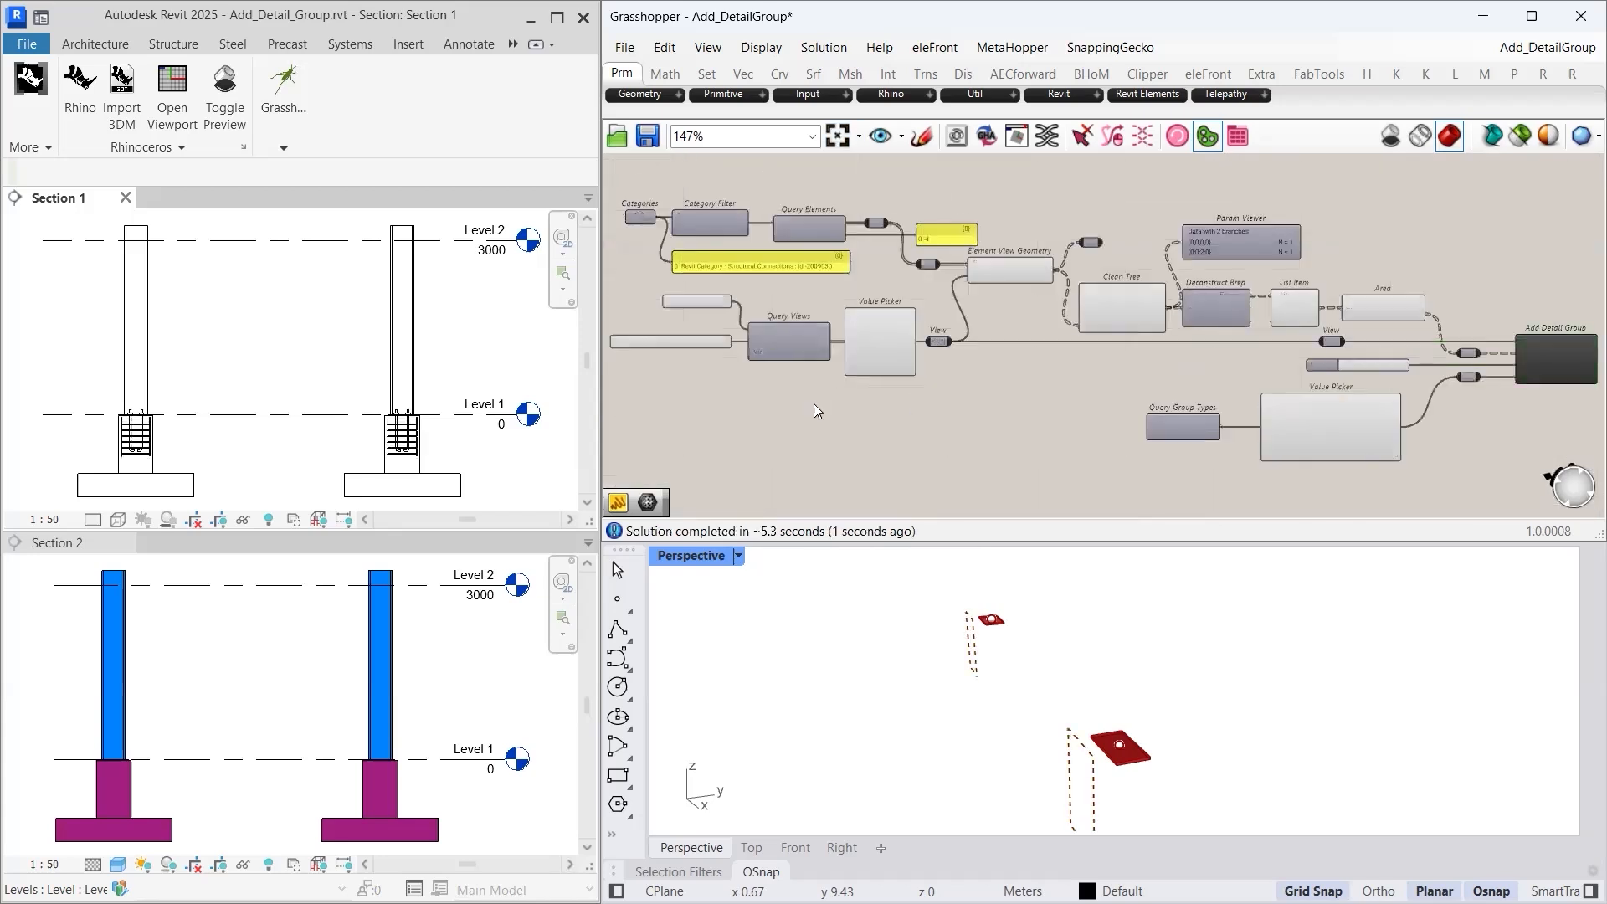
scroll(403, 492, "up", 5)
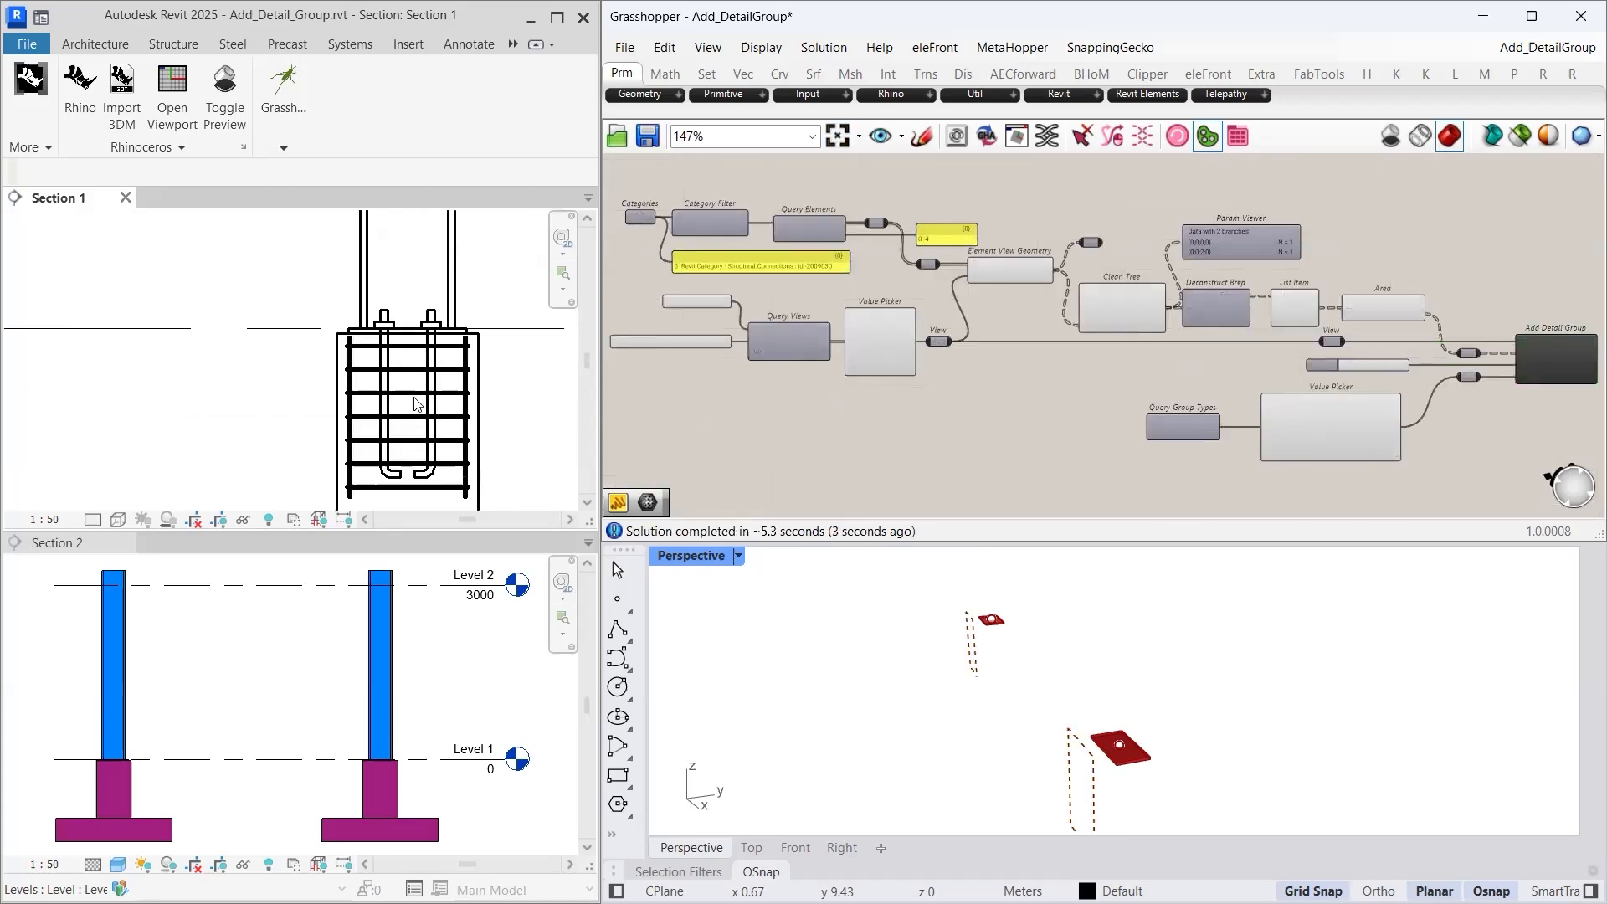
left_click(409, 350)
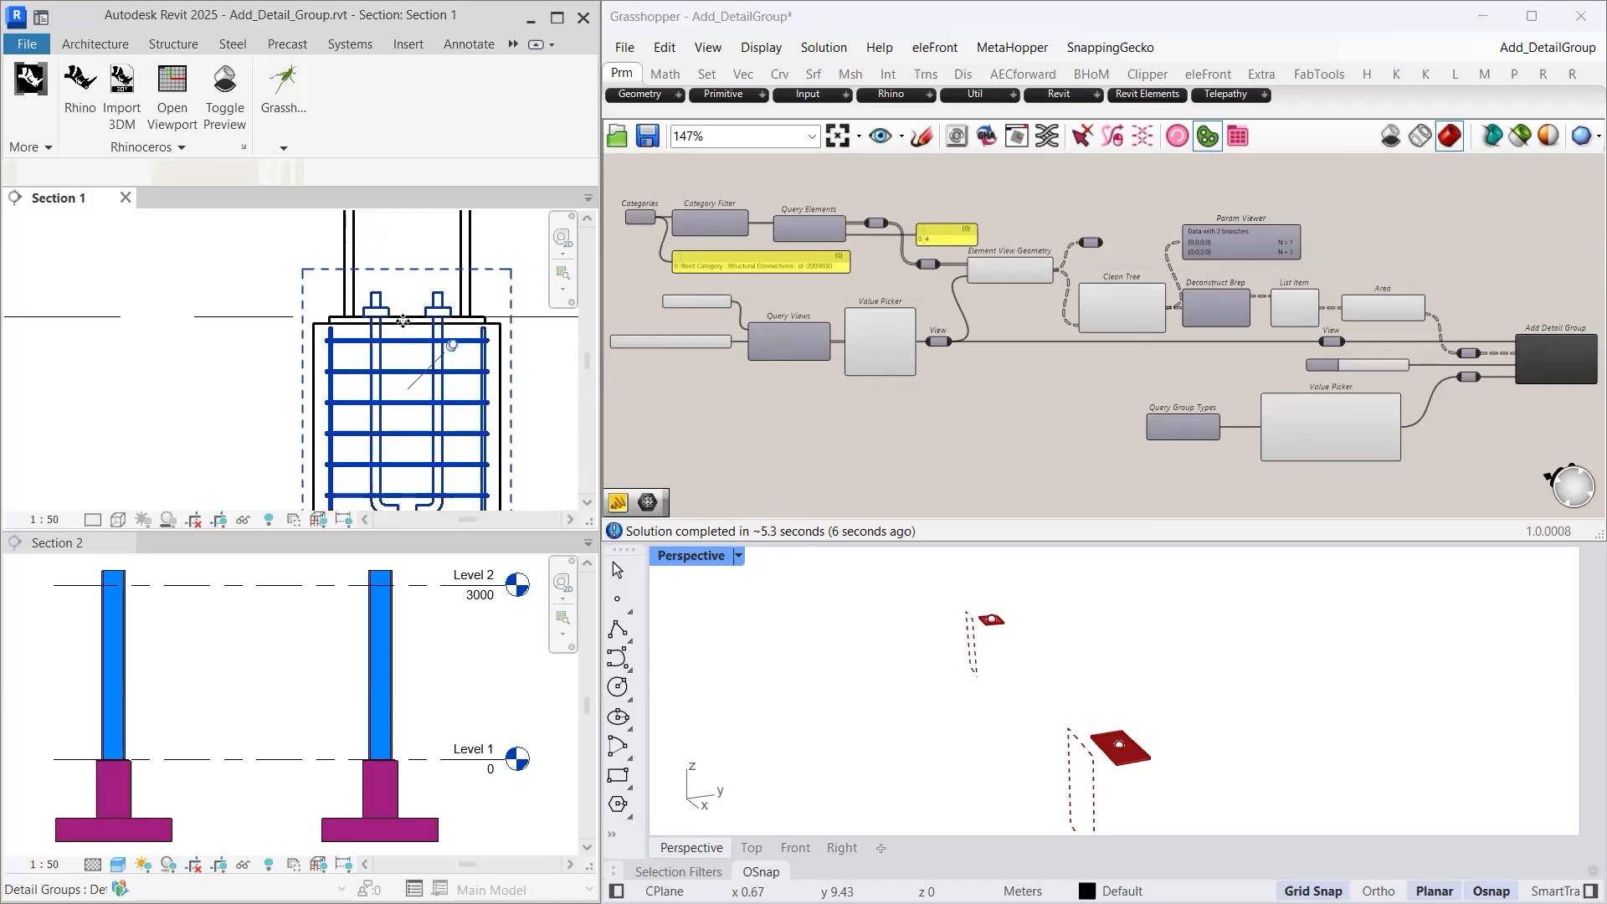
scroll(403, 331, "up", 2)
scroll(402, 331, "up", 2)
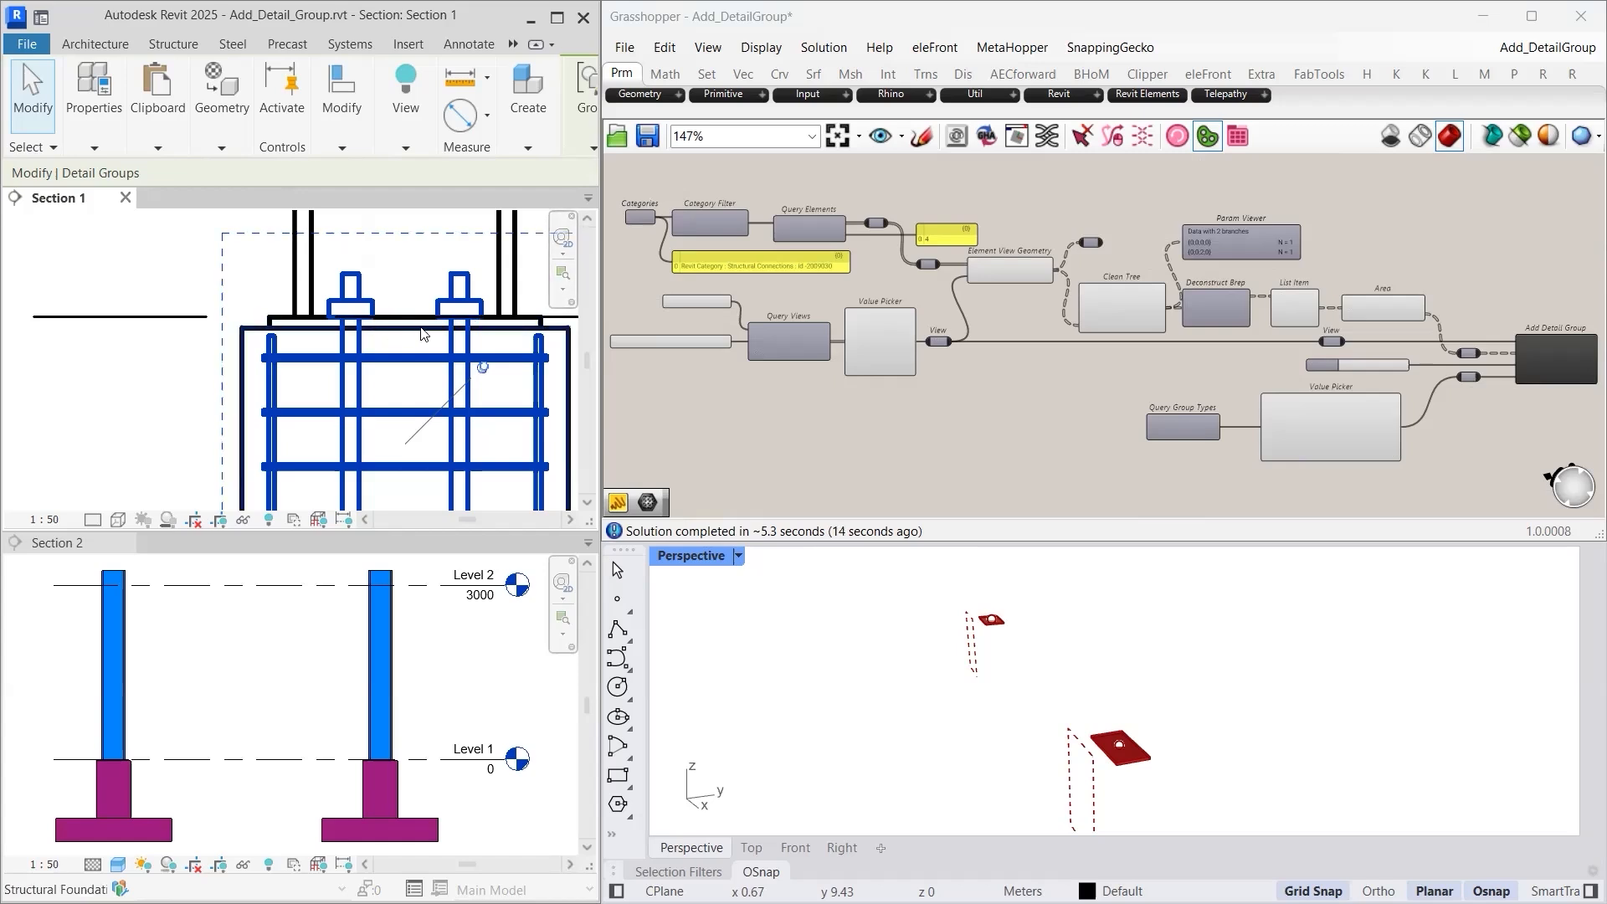
- Deselect the detail group and fit the whole Section 1 drawing in view
left_click(151, 398)
middle_click(151, 398)
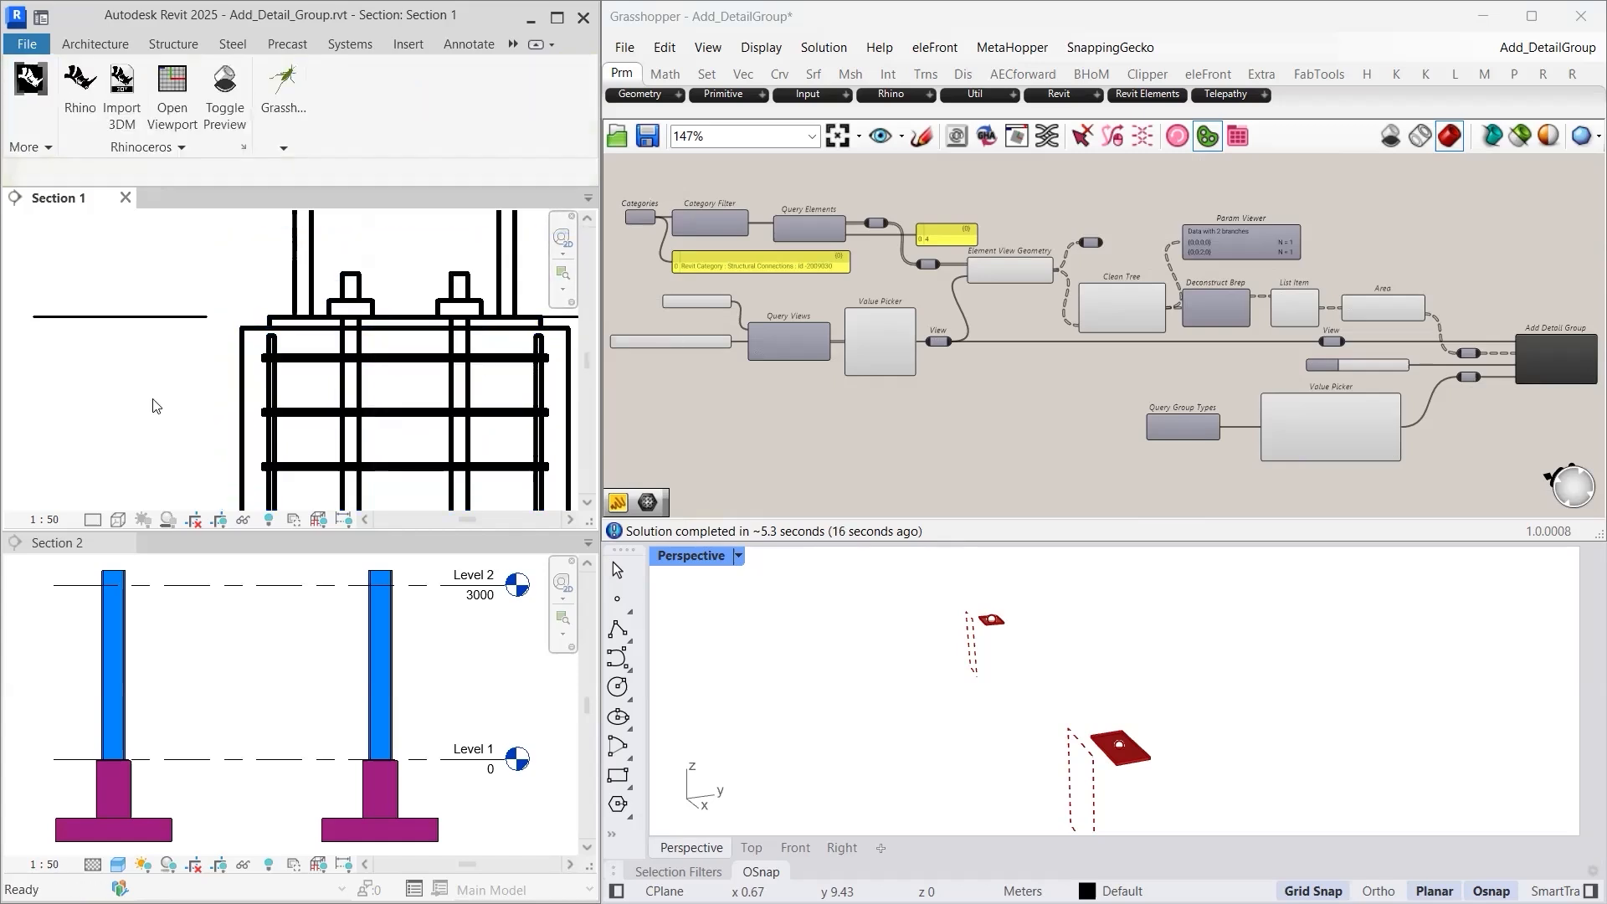
middle_click(151, 398)
left_click(879, 388)
scroll(886, 330, "up", 5)
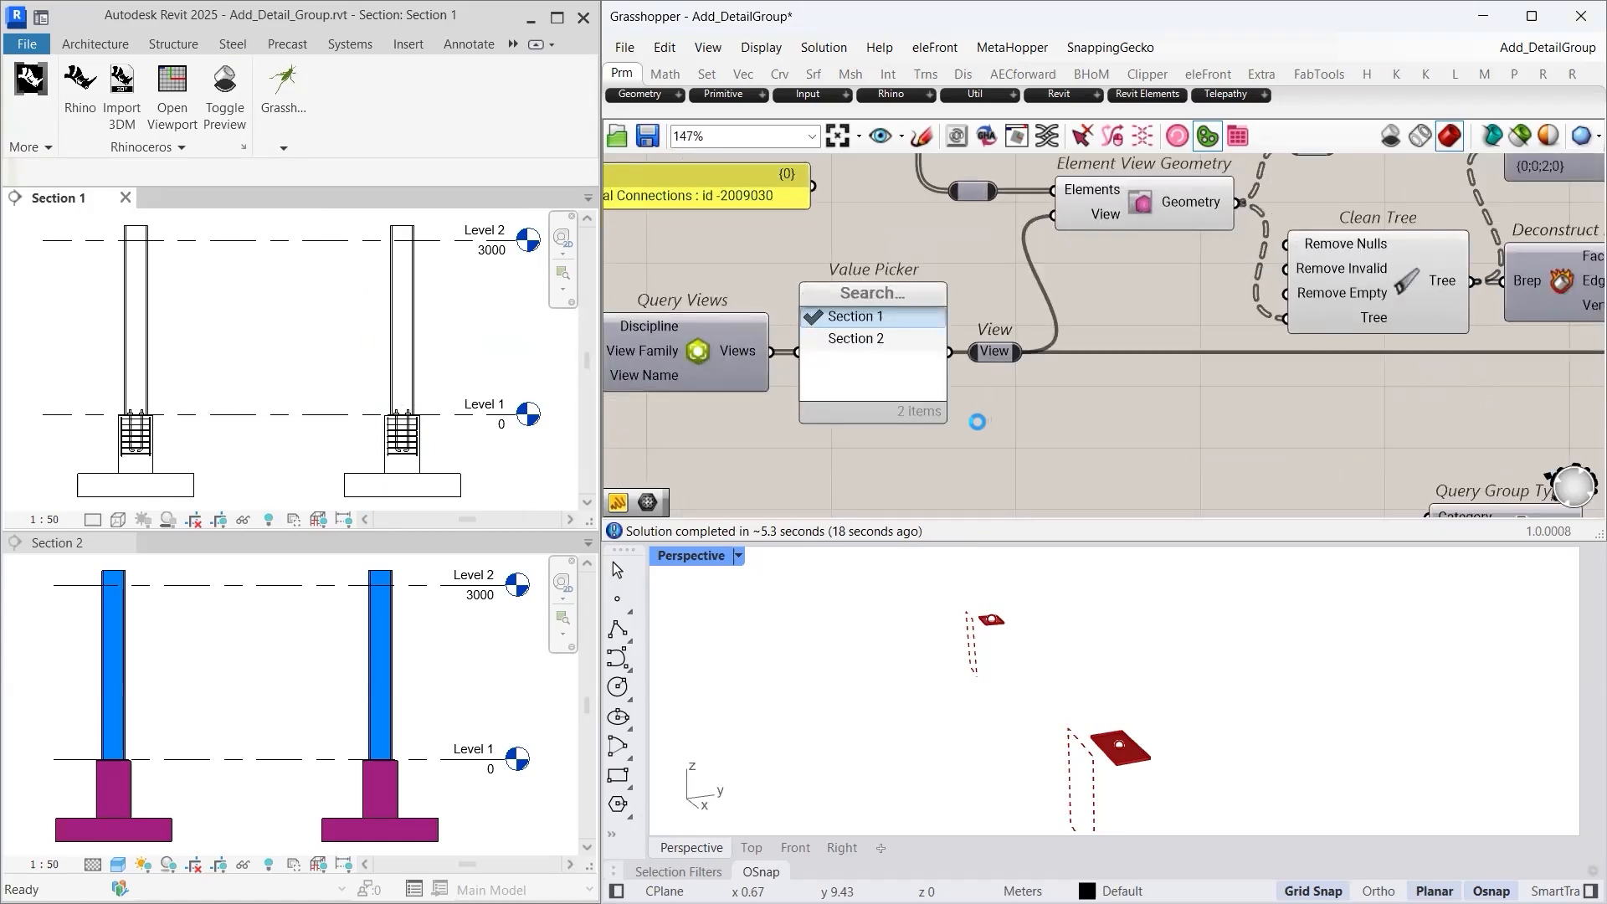
- Set the Rotation slider to 45 degrees
scroll(974, 422, "down", 4)
scroll(1345, 427, "up", 6)
double_click(1307, 442)
type("45")
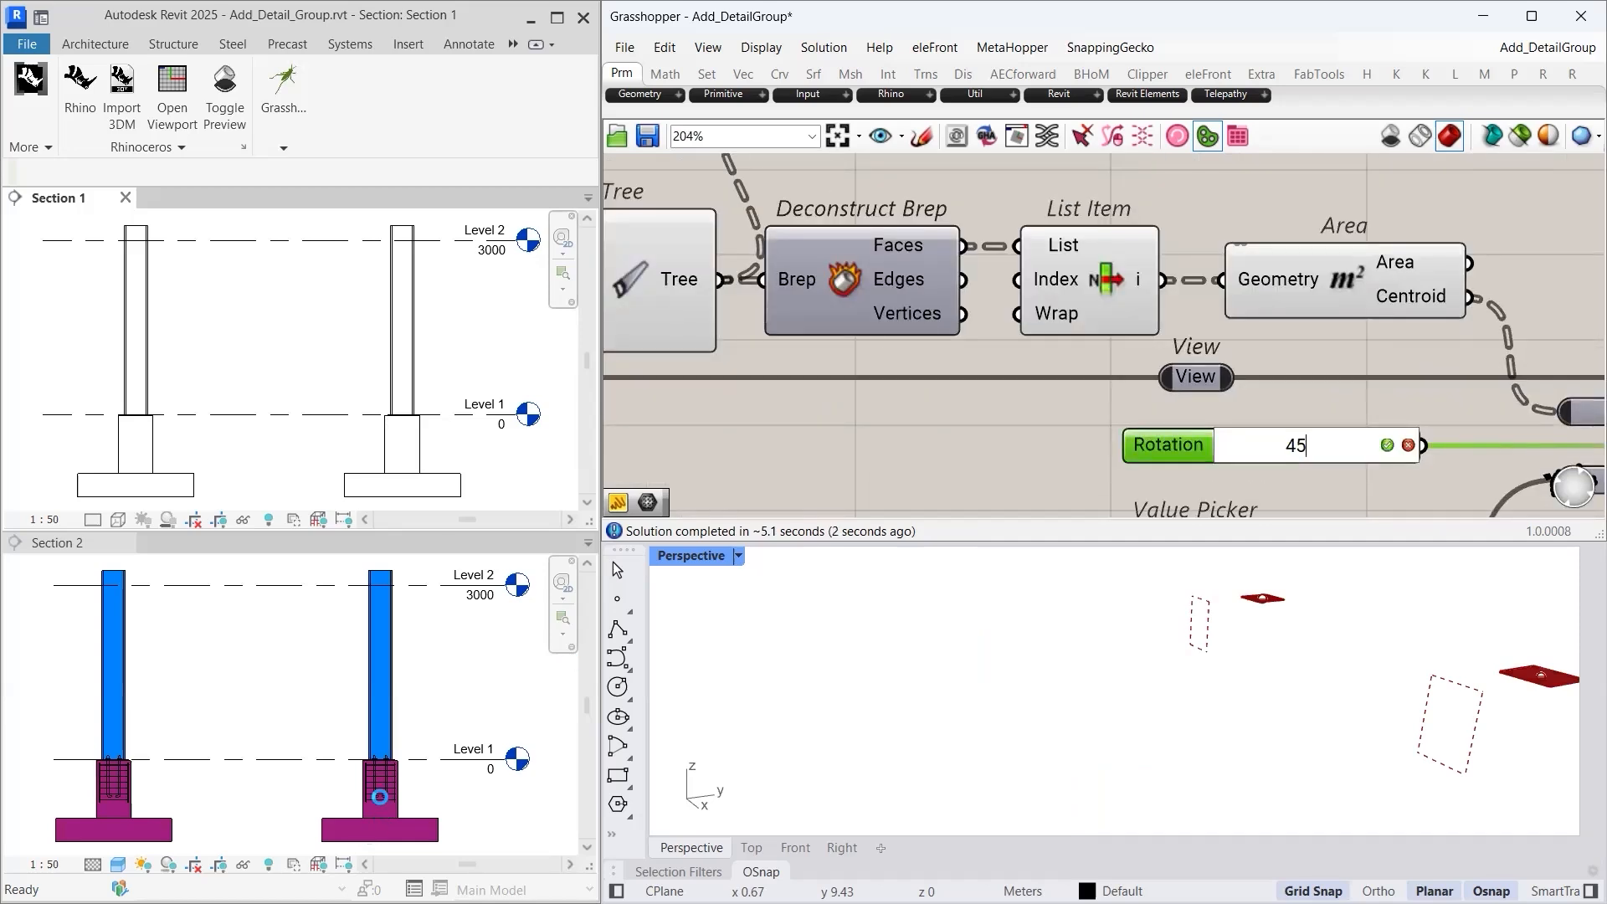
key("Return")
- Inspect the rotated anchor bolt details in Section 2, then set Rotation back to 0
scroll(385, 782, "up", 3)
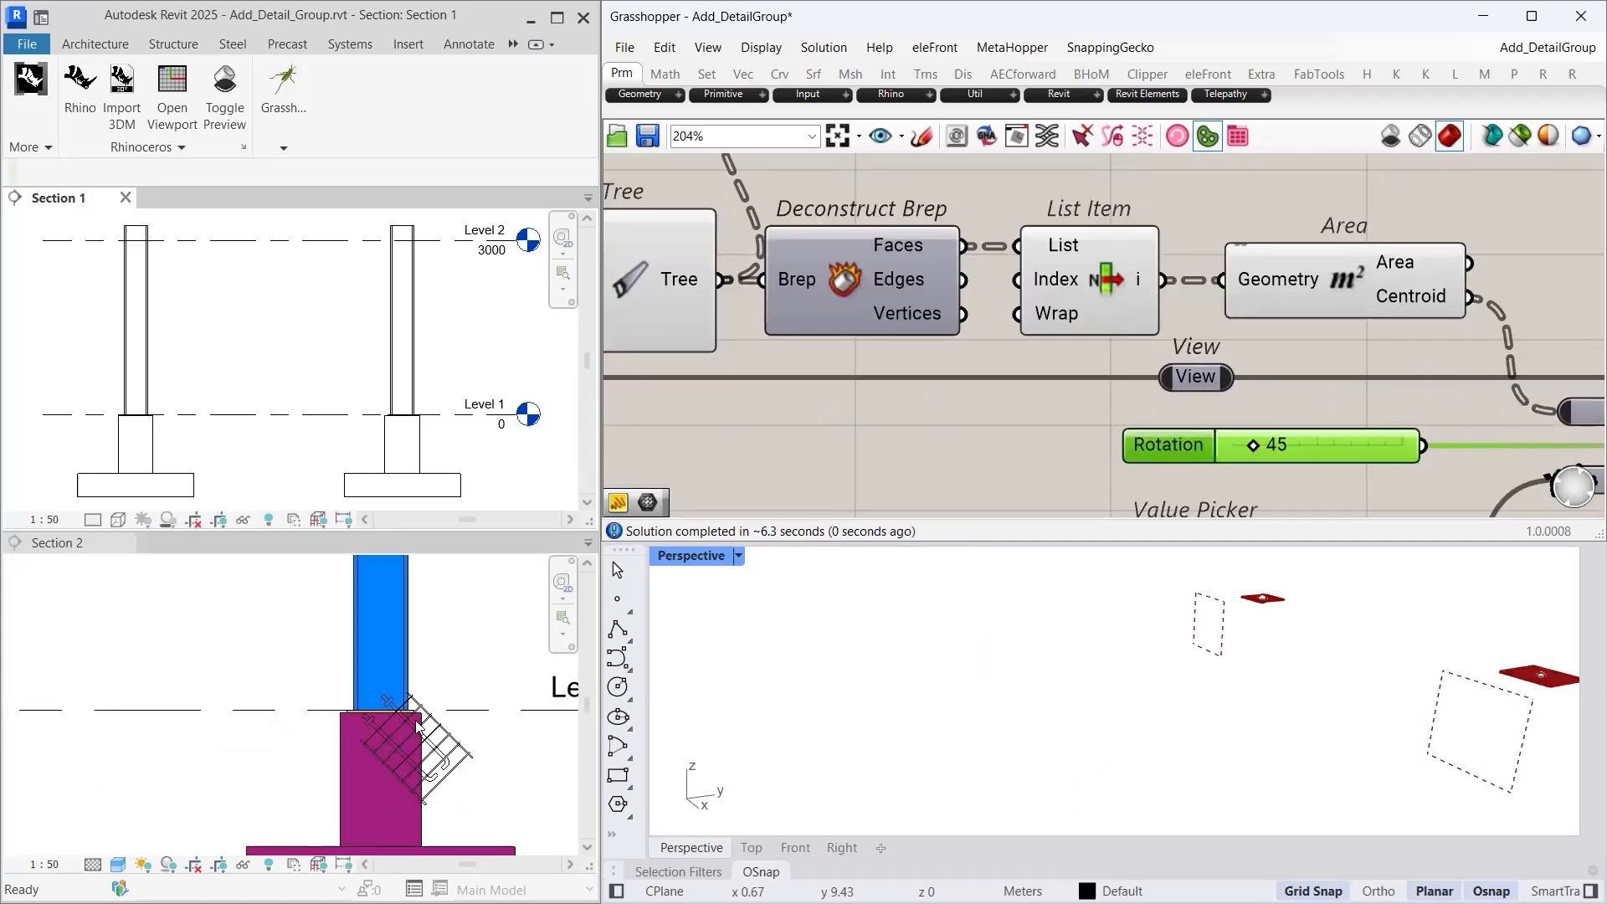
scroll(412, 753, "up", 3)
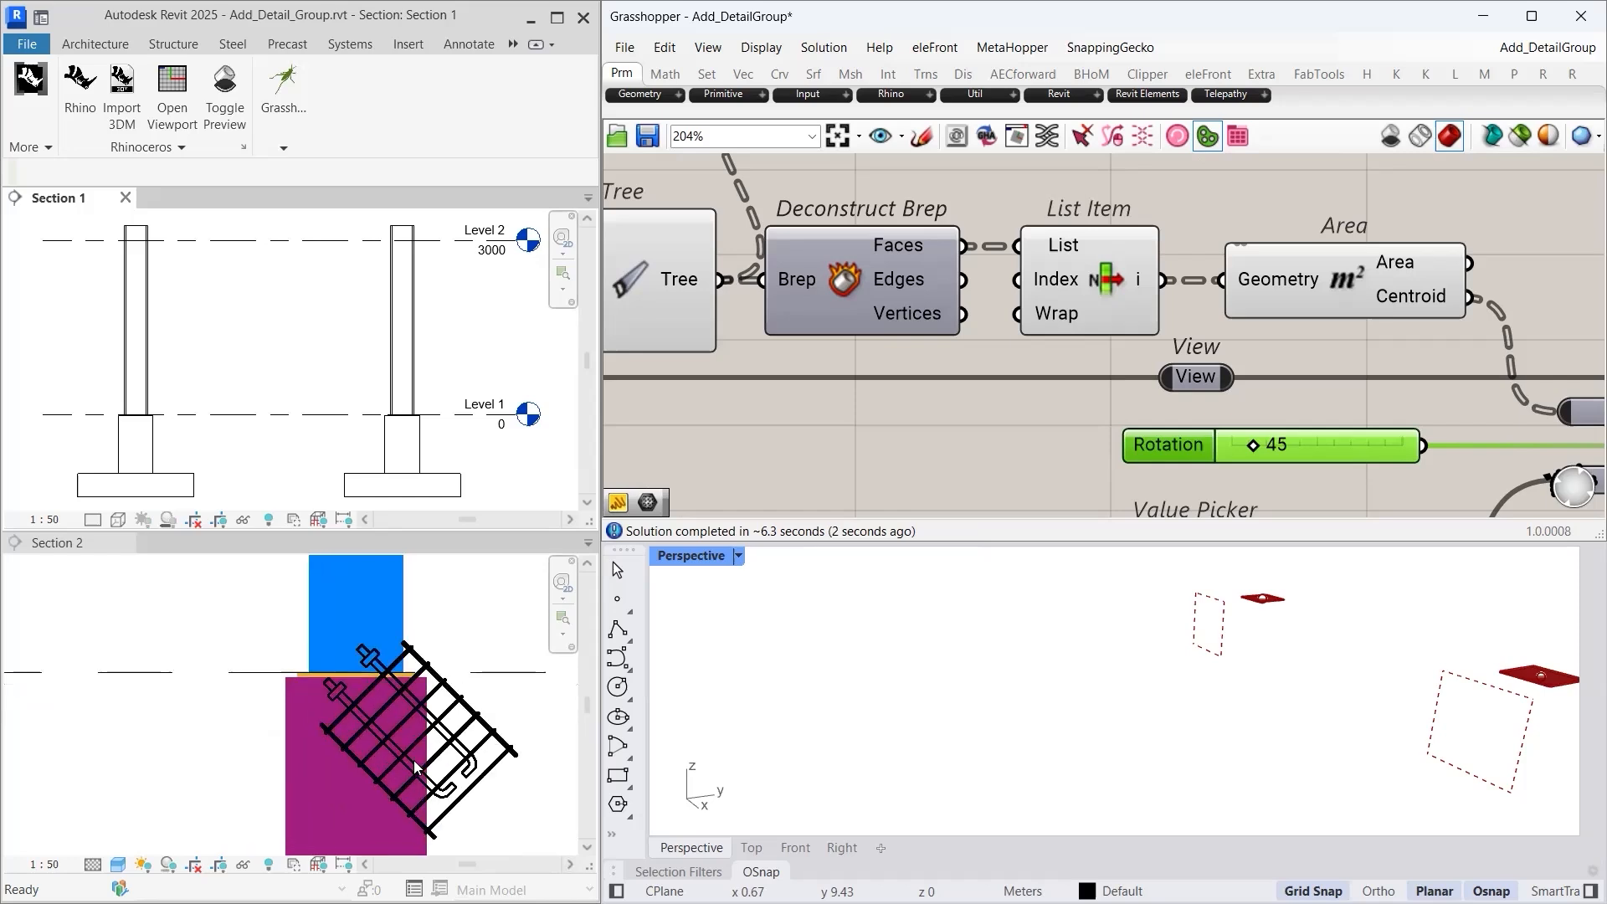
left_click(409, 726)
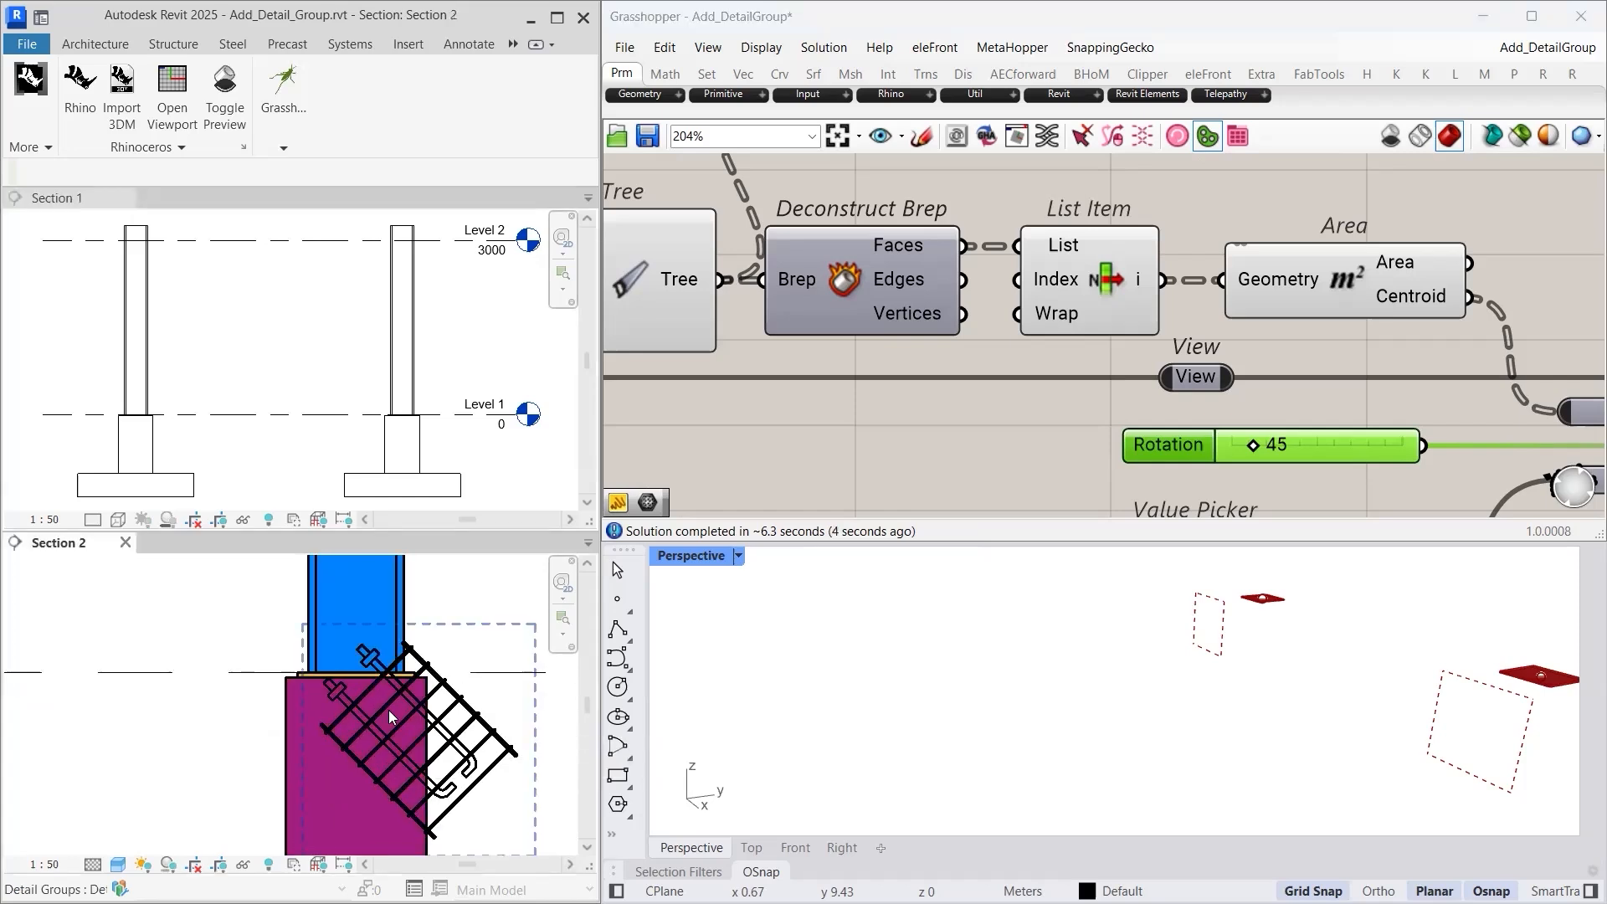
left_click(388, 710)
middle_click(228, 743)
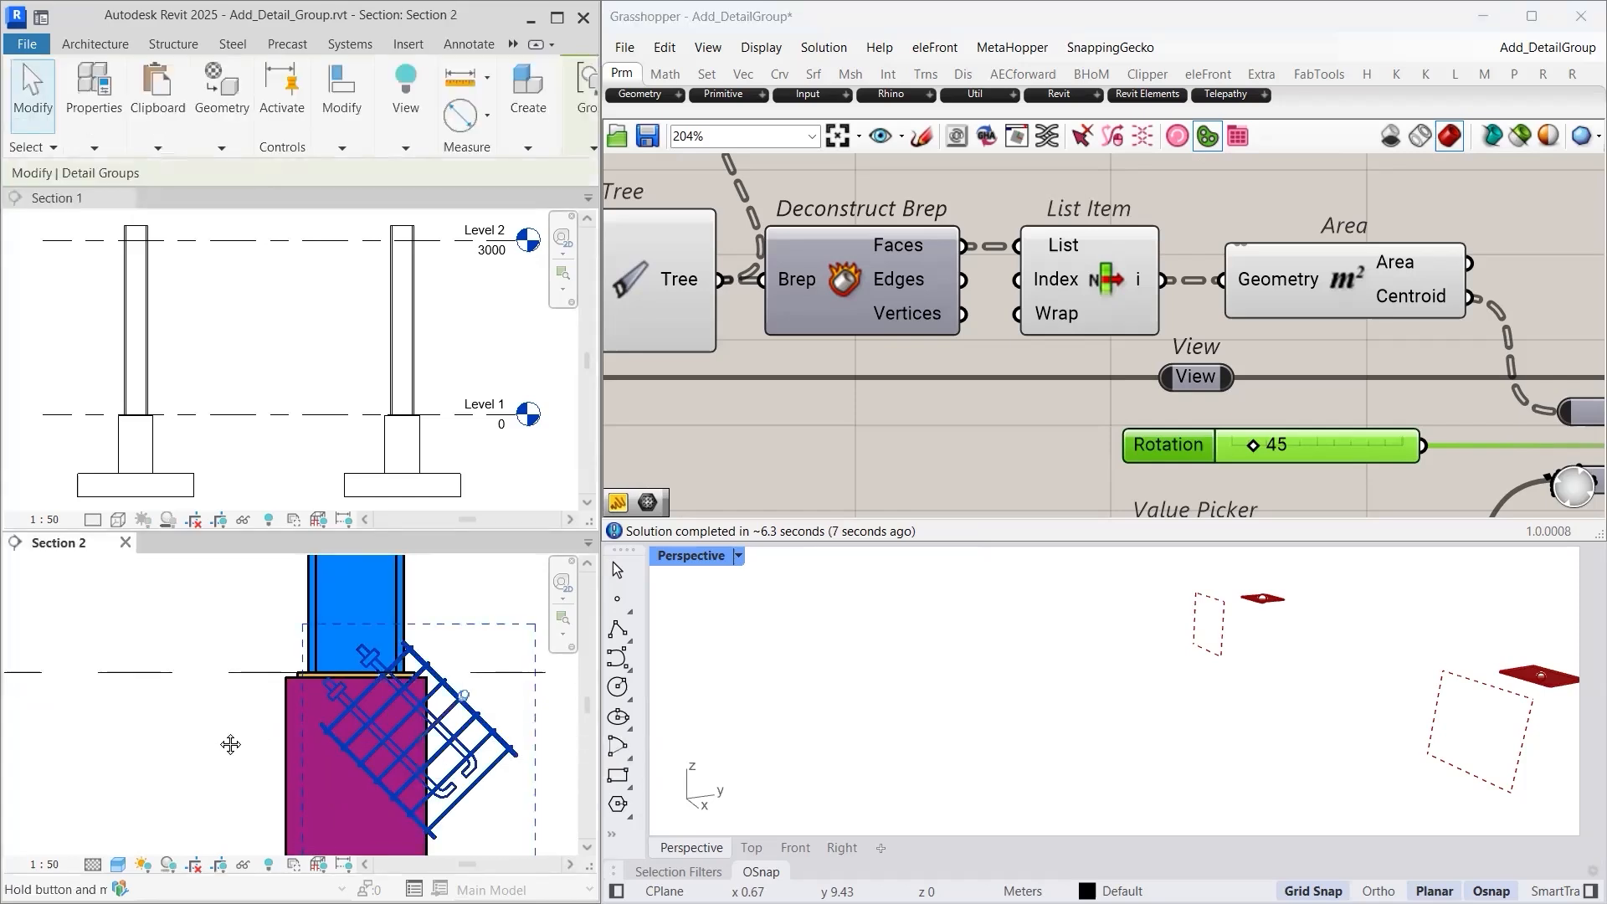
middle_click(229, 744)
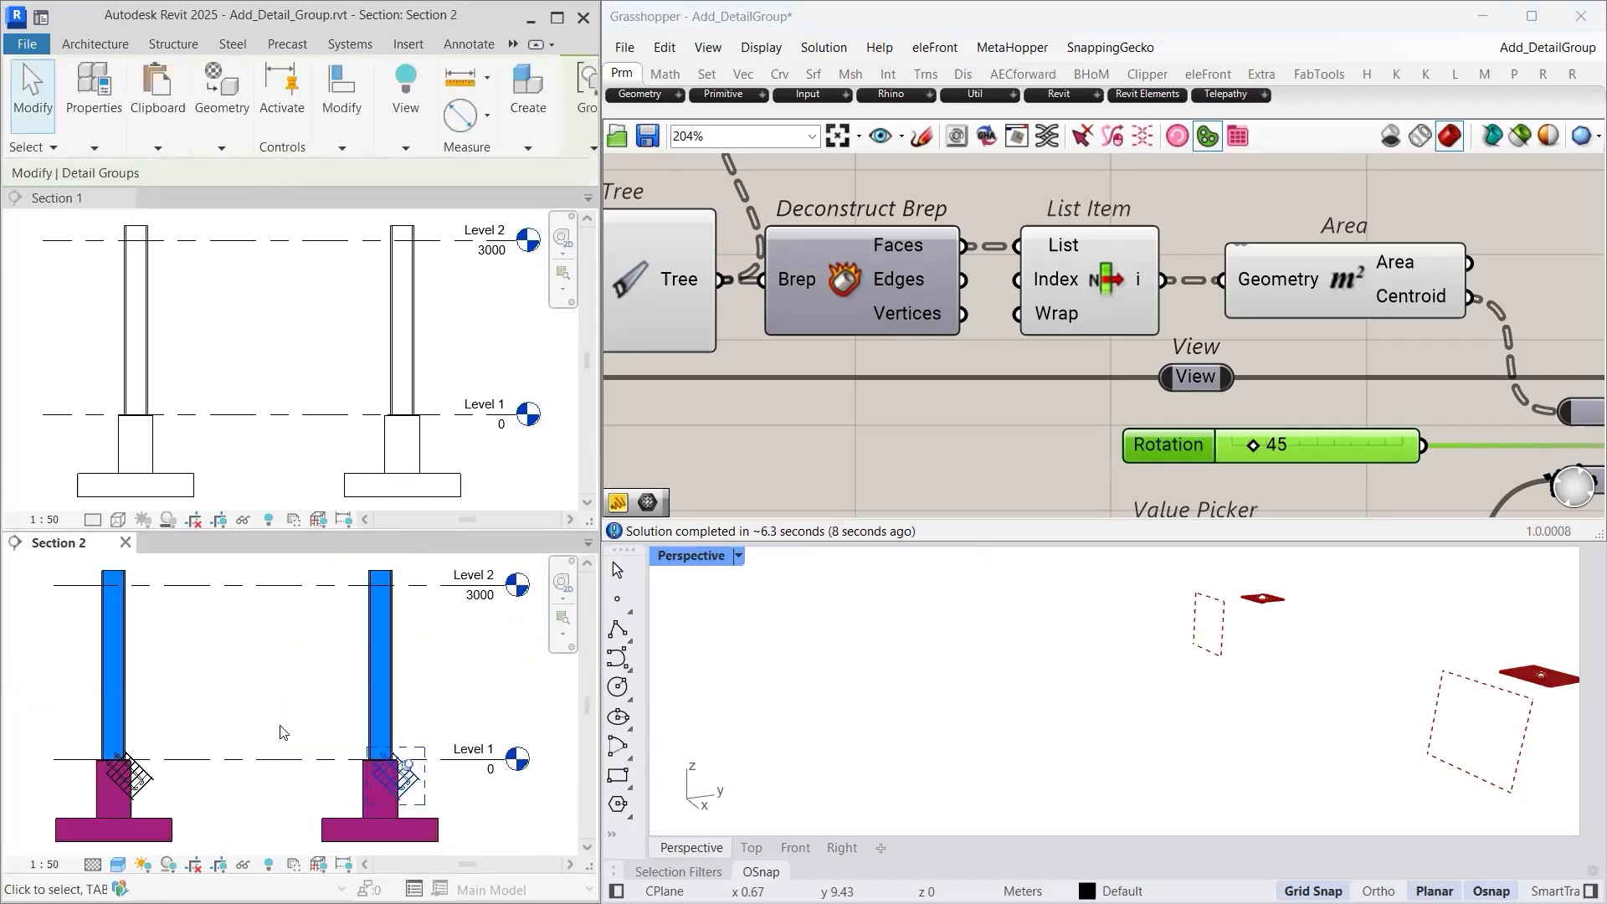
double_click(1314, 443)
type("0")
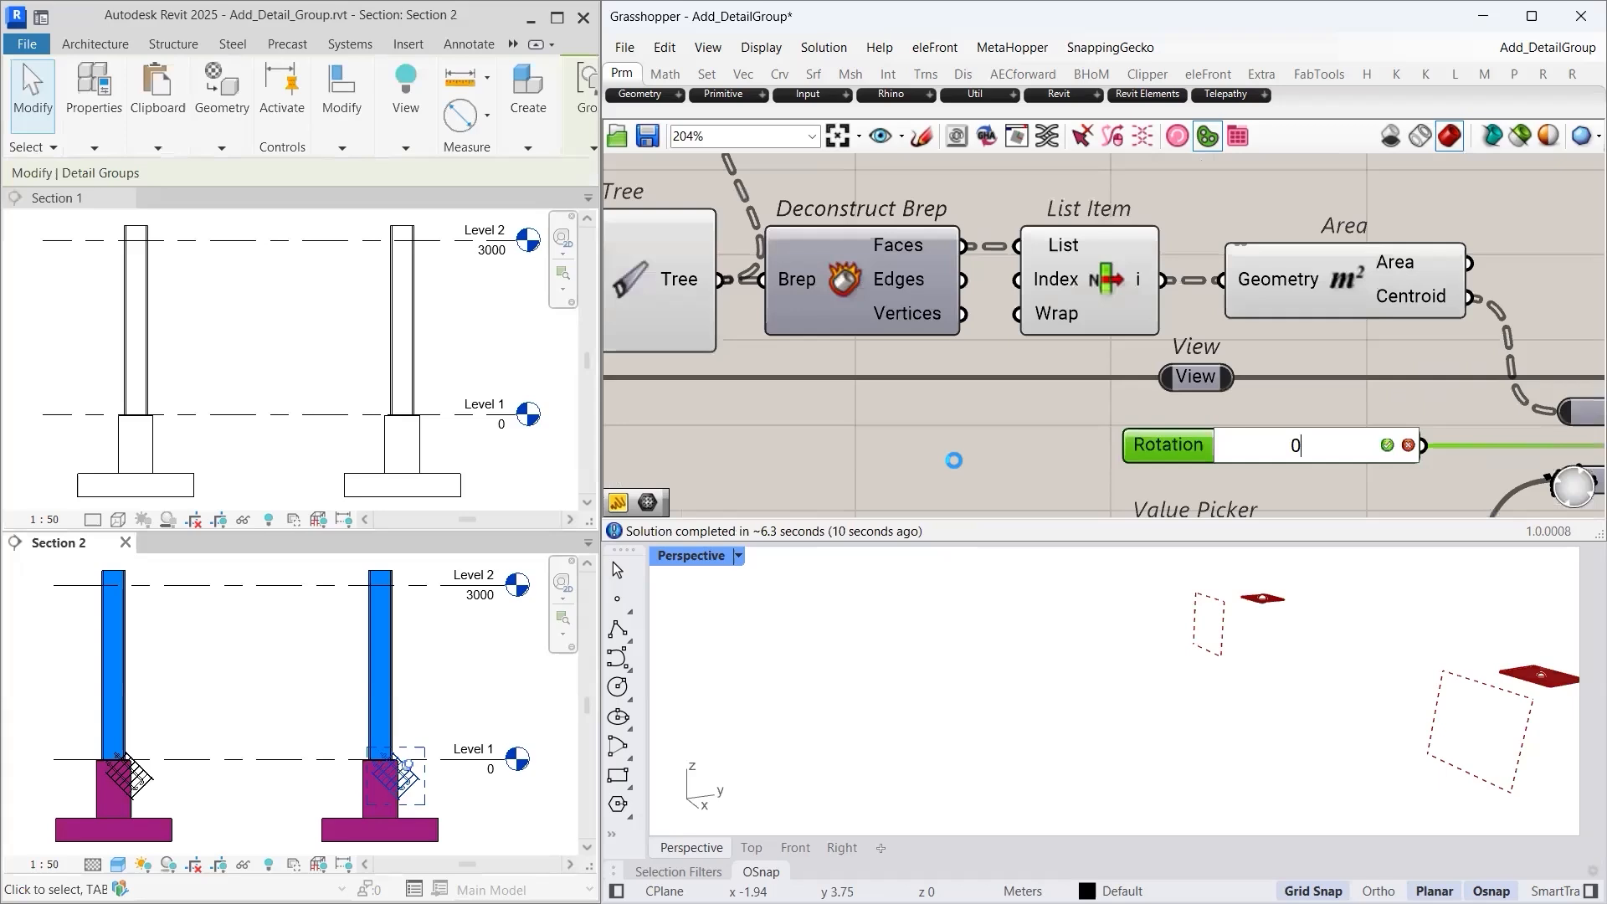
left_click(839, 135)
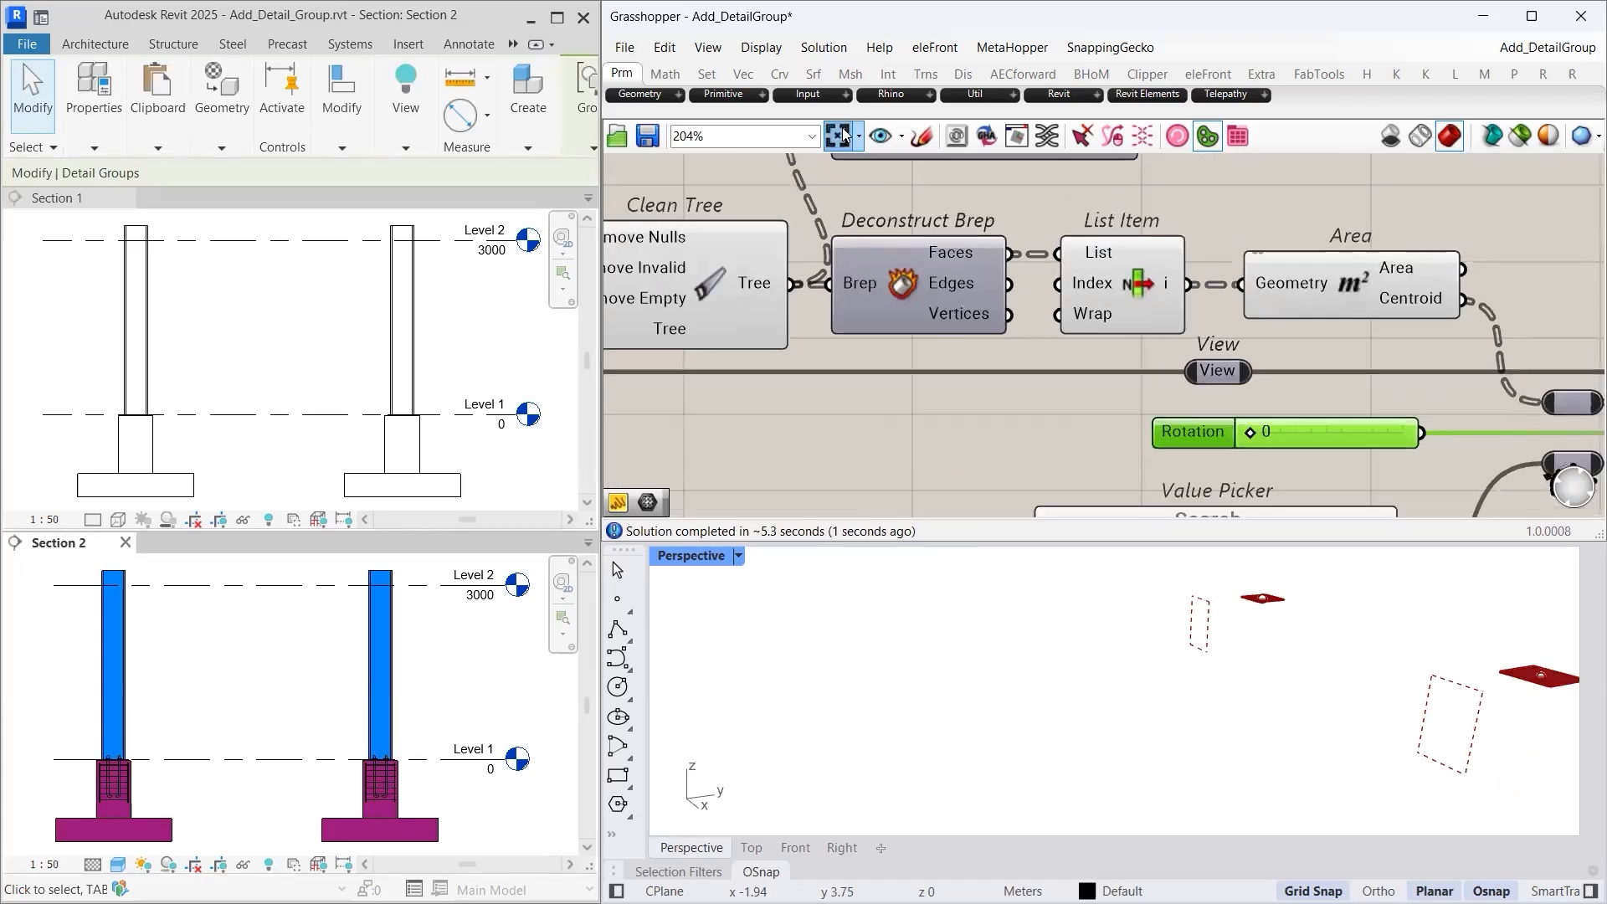
right_click_drag(1471, 413, 1287, 409)
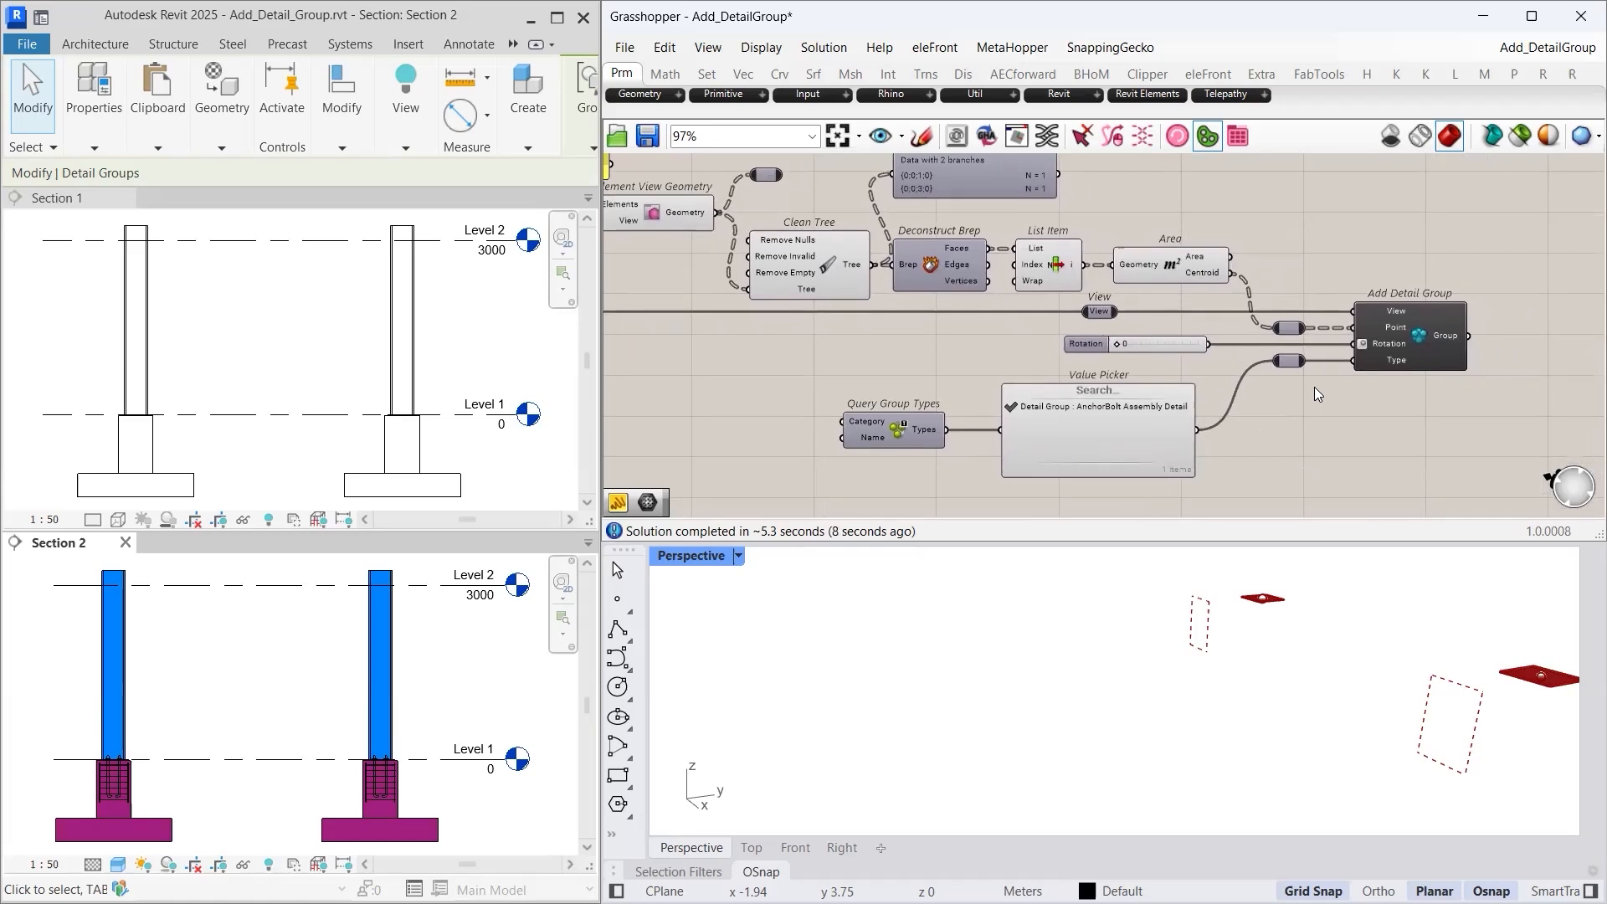
left_click(828, 140)
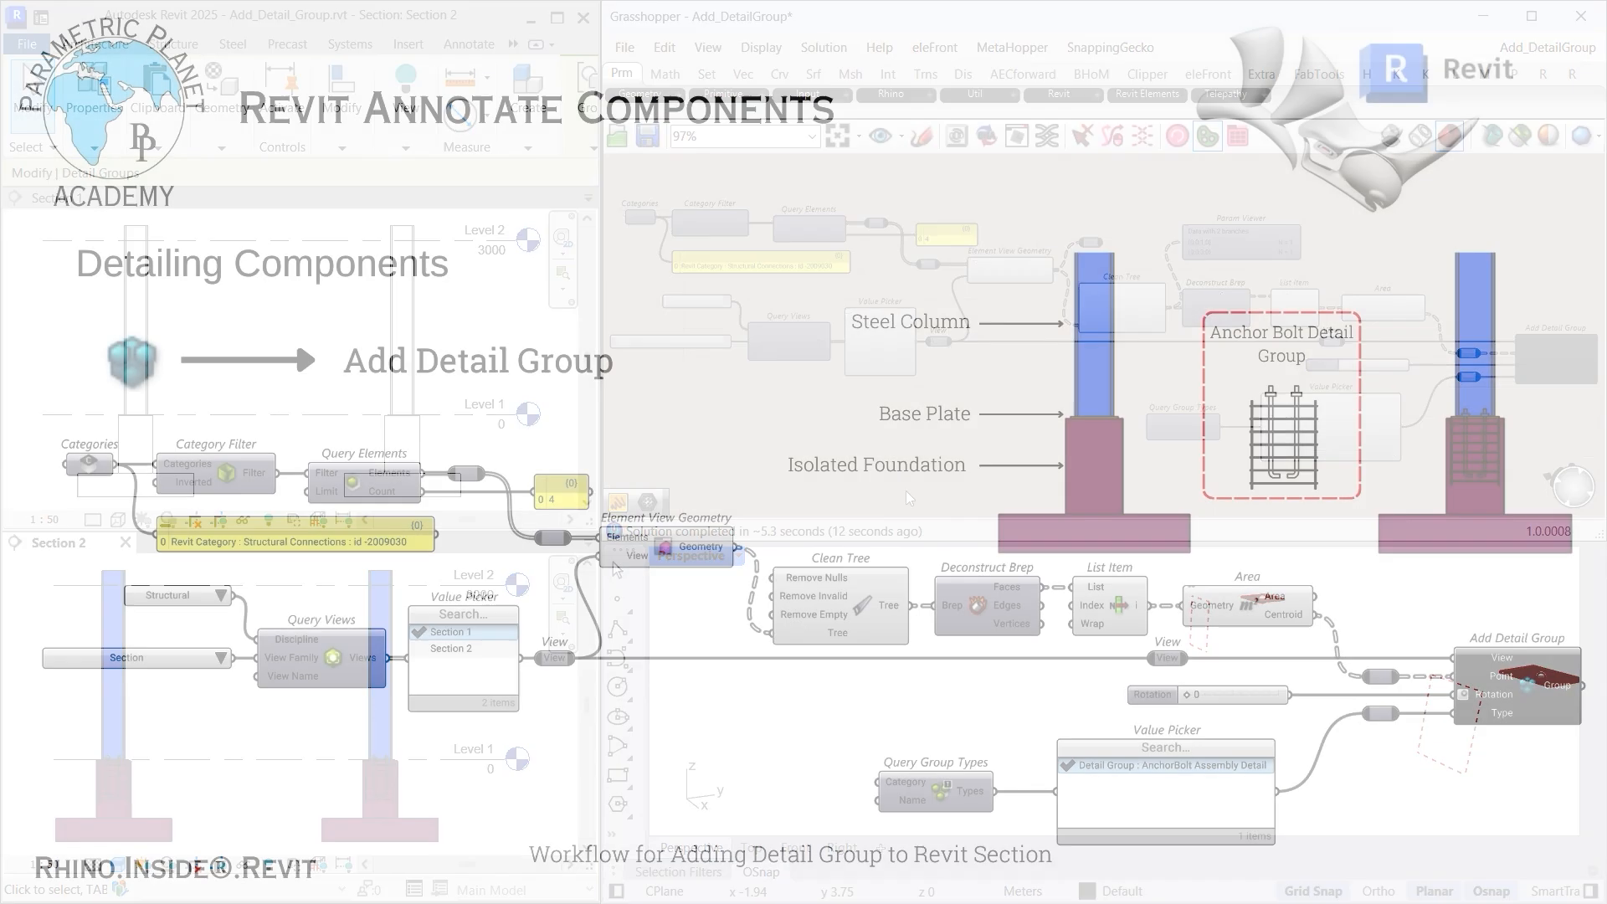